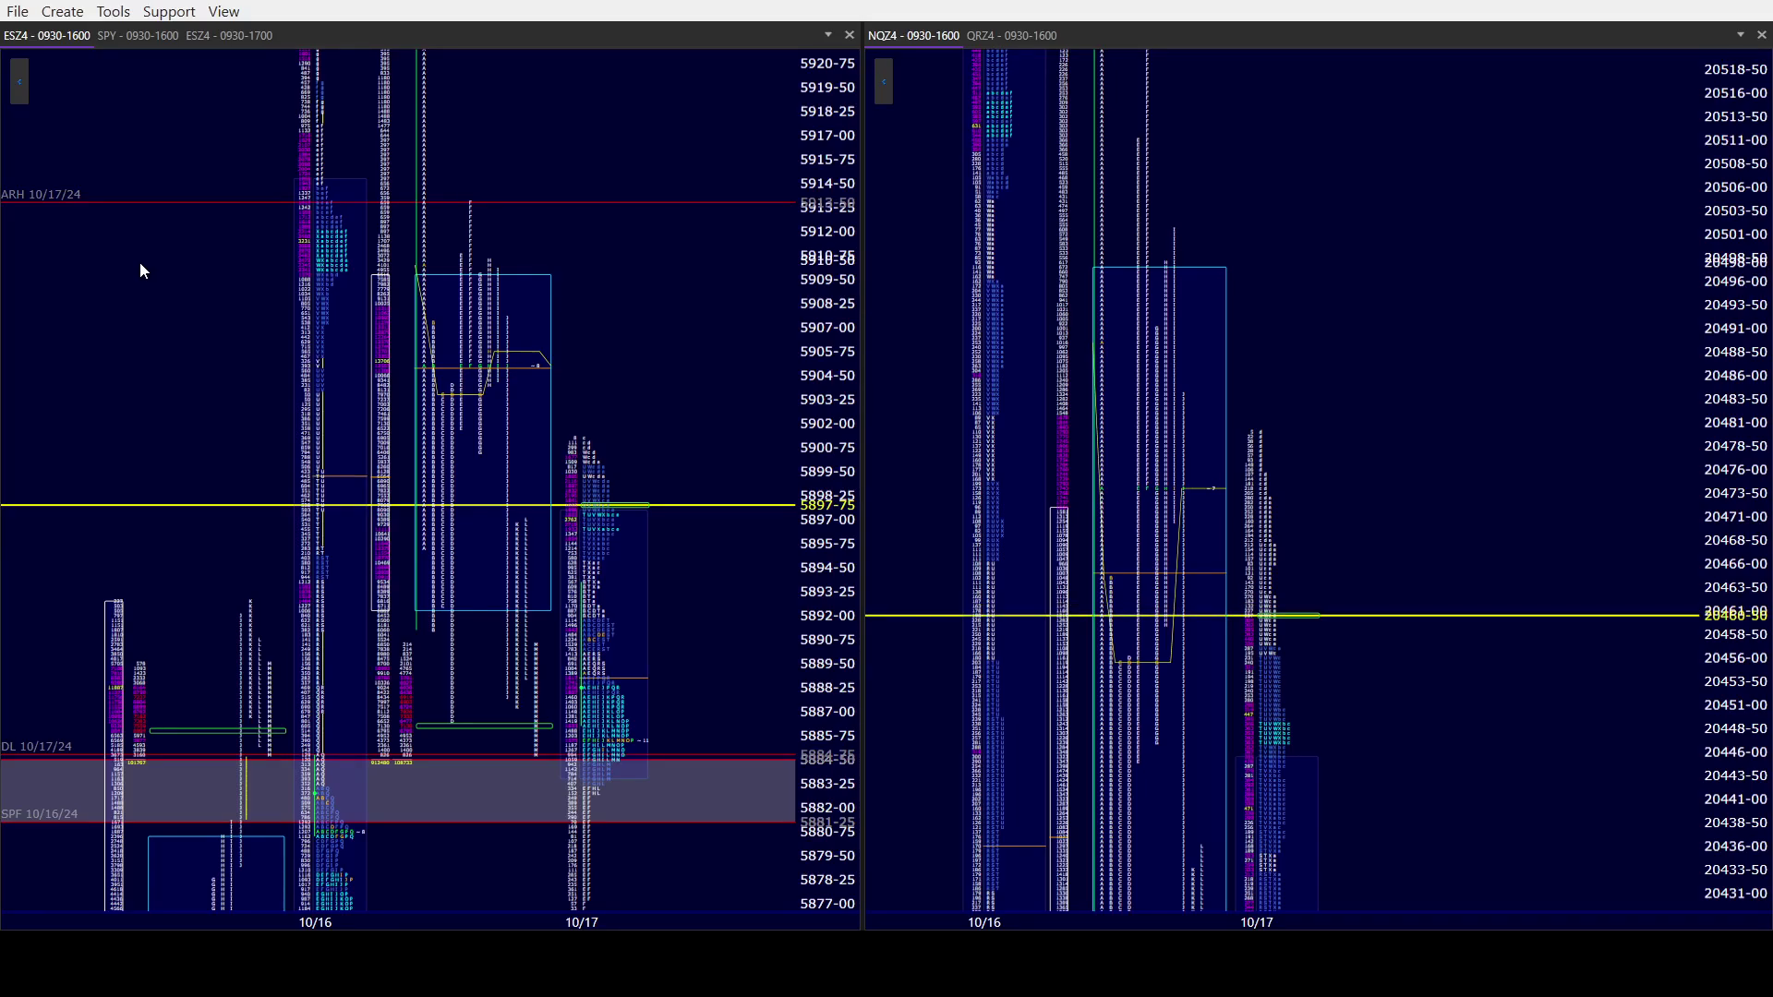
# Examine the 10/16 and 10/17 profiles around the current price on the ESZ4 and NQZ4 charts.
pyautogui.moveTo(190, 238)
pyautogui.mouseDown()
pyautogui.moveTo(178, 447)
pyautogui.moveTo(191, 245)
pyautogui.mouseUp()
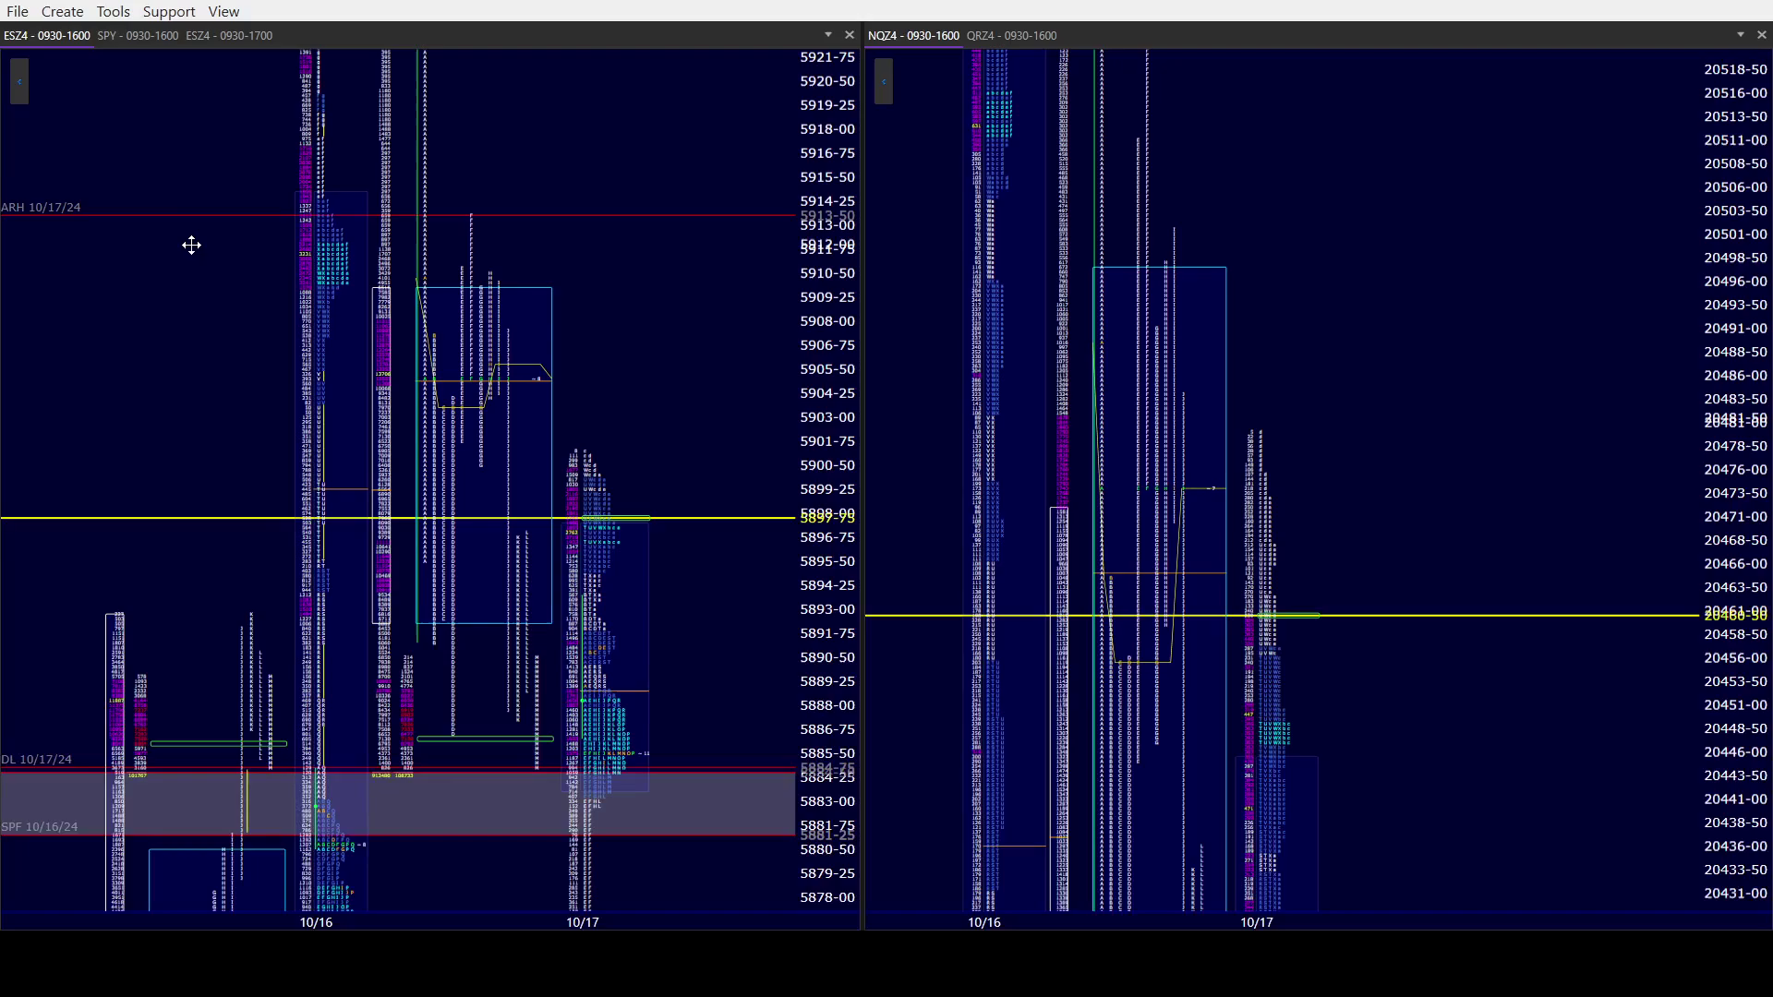
pyautogui.moveTo(1394, 490); pyautogui.dragTo(1389, 376)
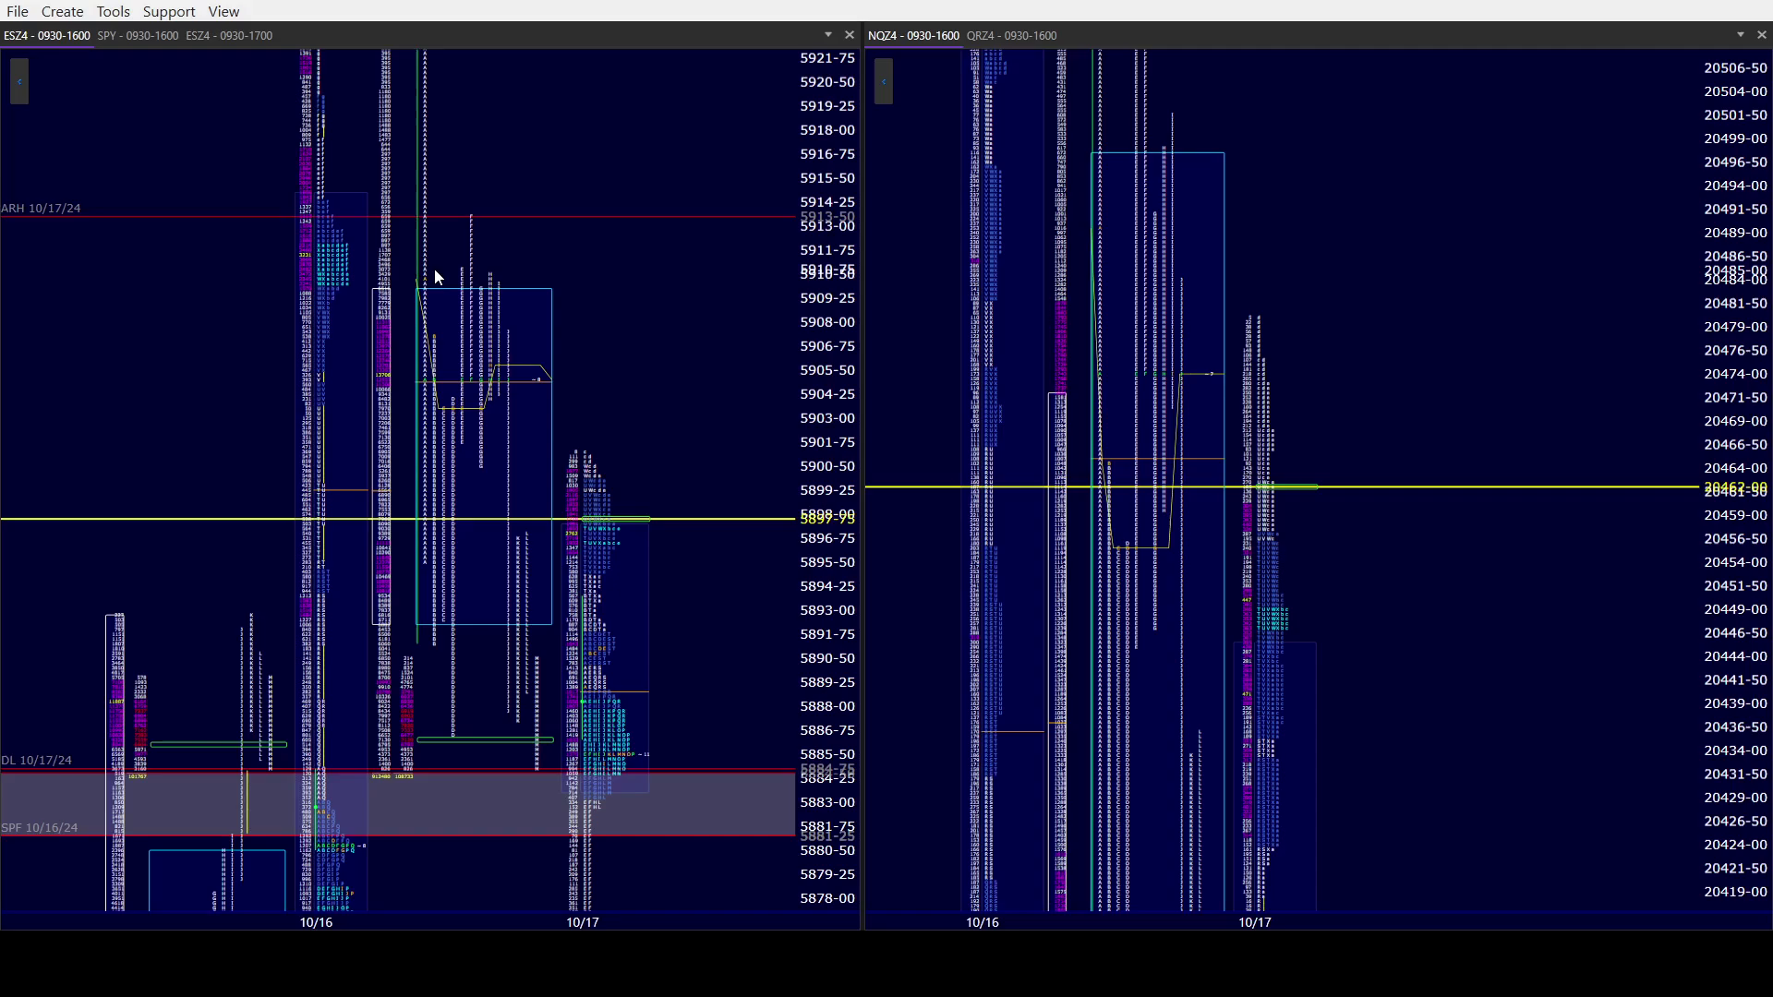
pyautogui.moveTo(107, 447); pyautogui.dragTo(141, 303)
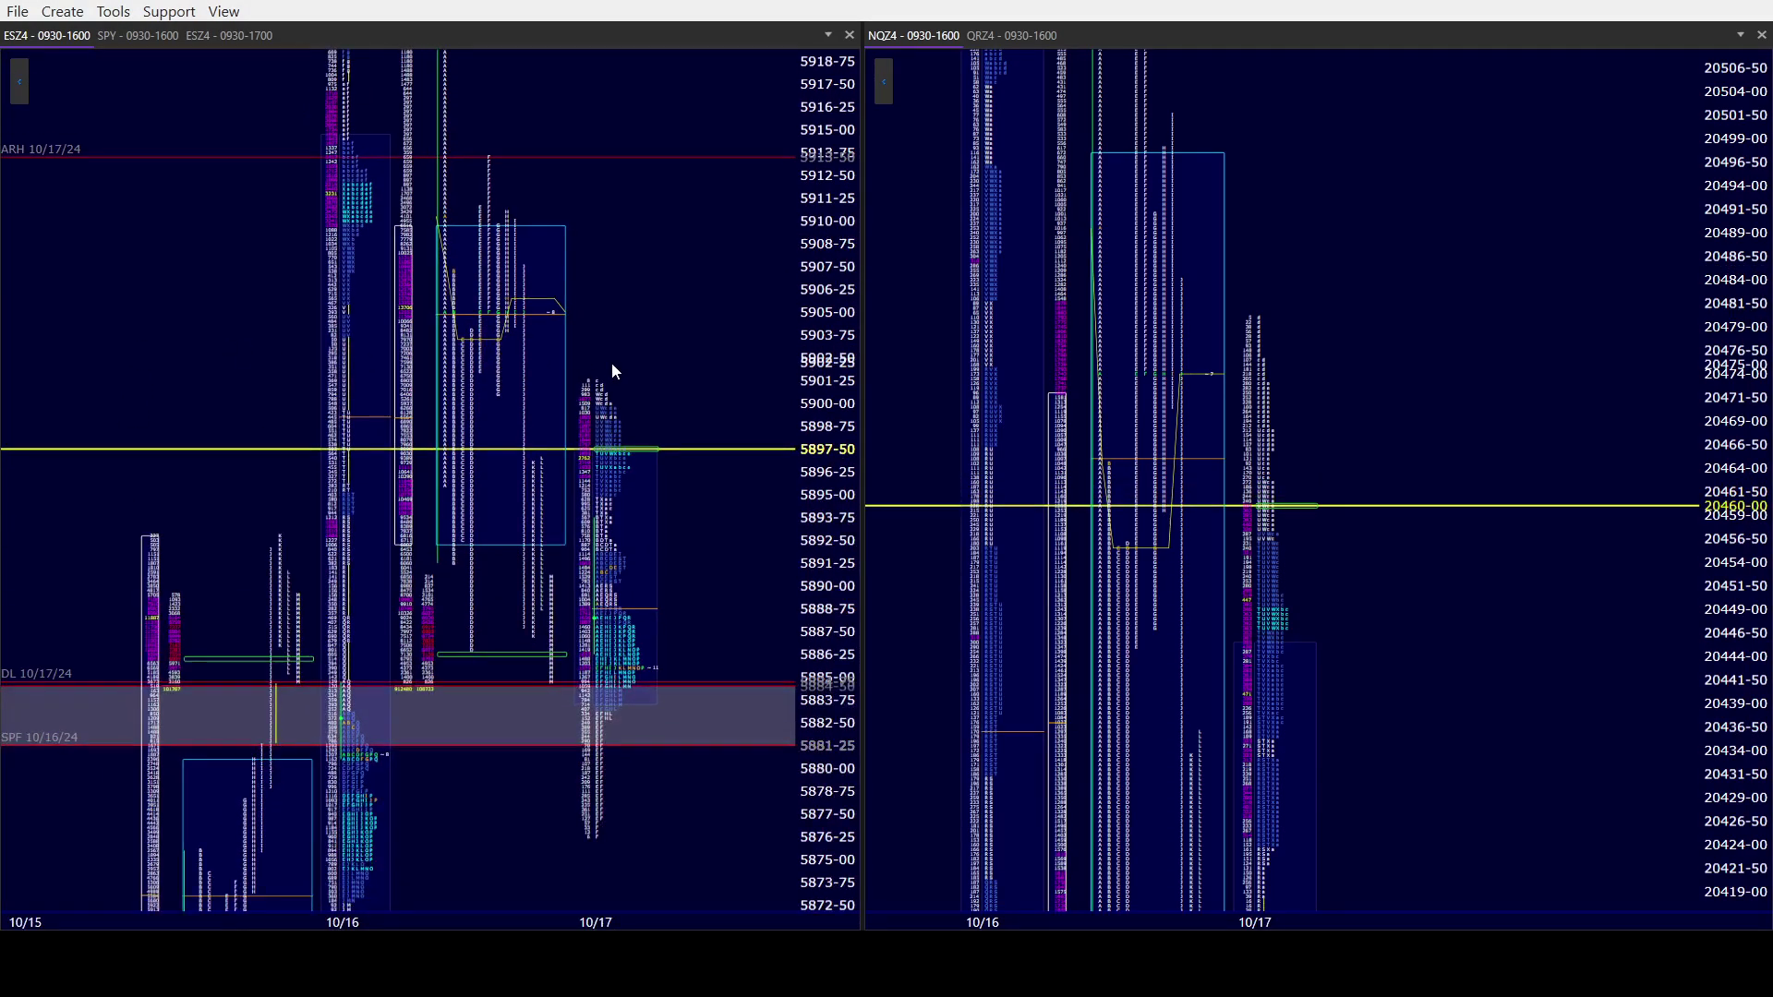
pyautogui.moveTo(625, 325); pyautogui.dragTo(634, 351)
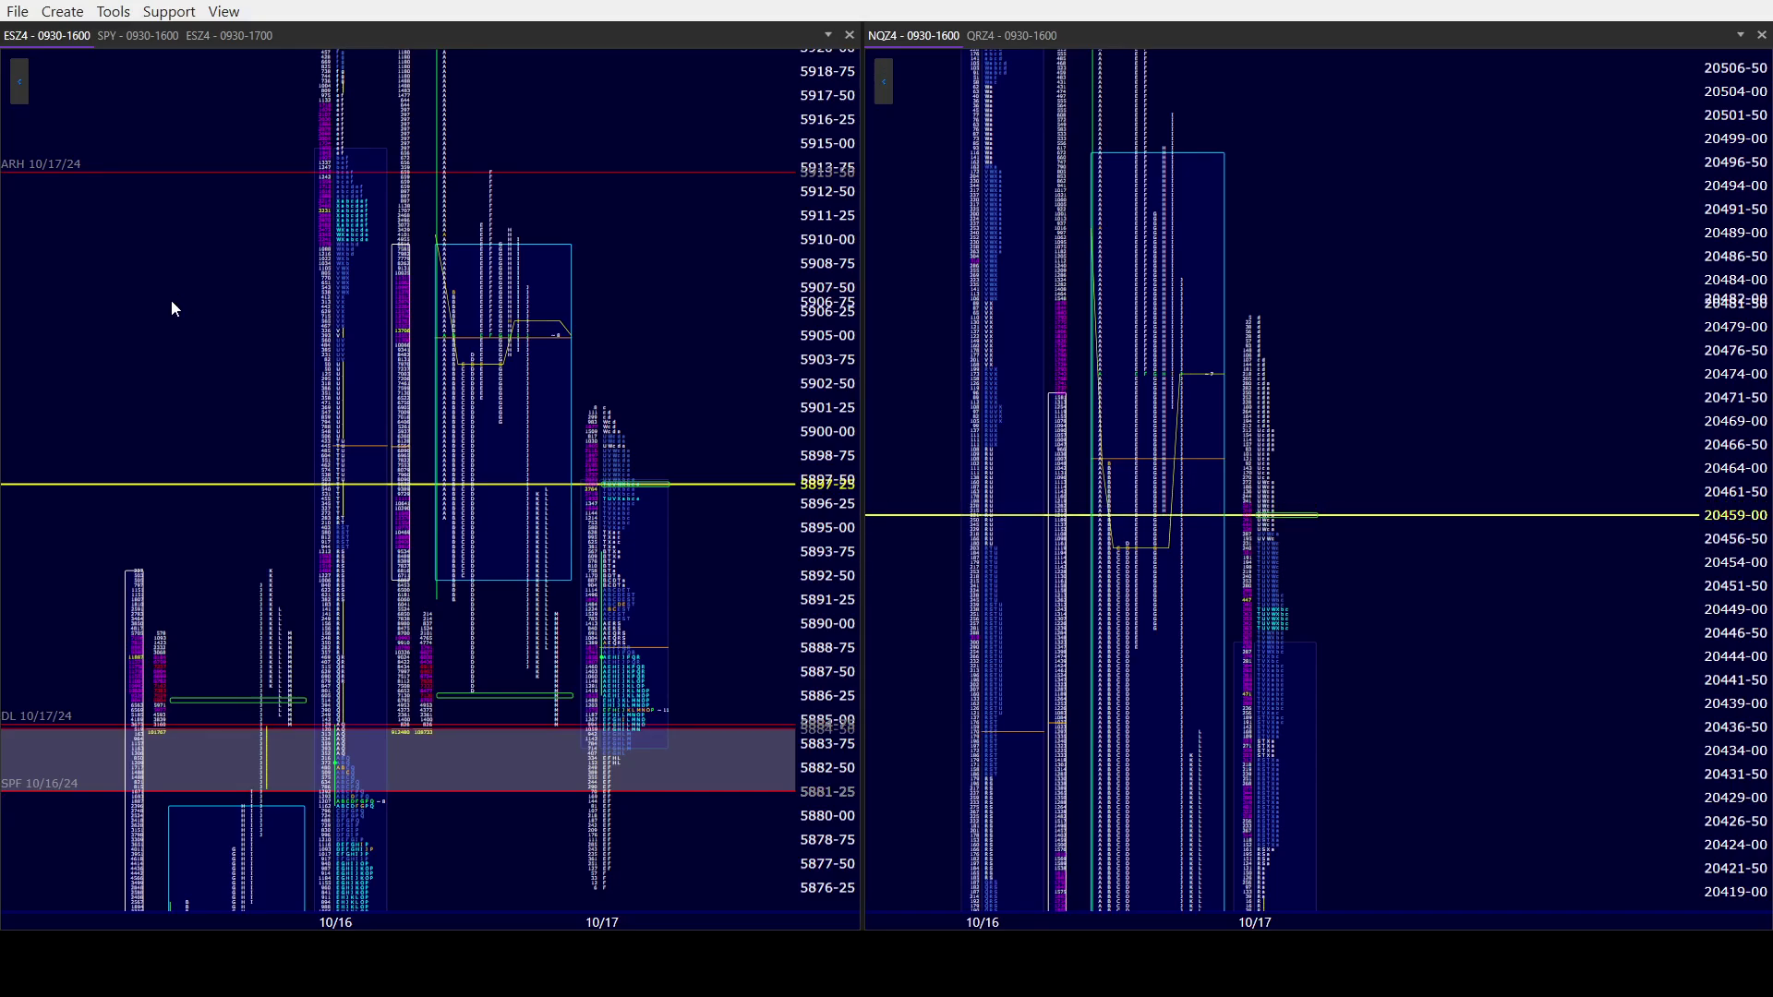
pyautogui.scroll(1, 264, 301)
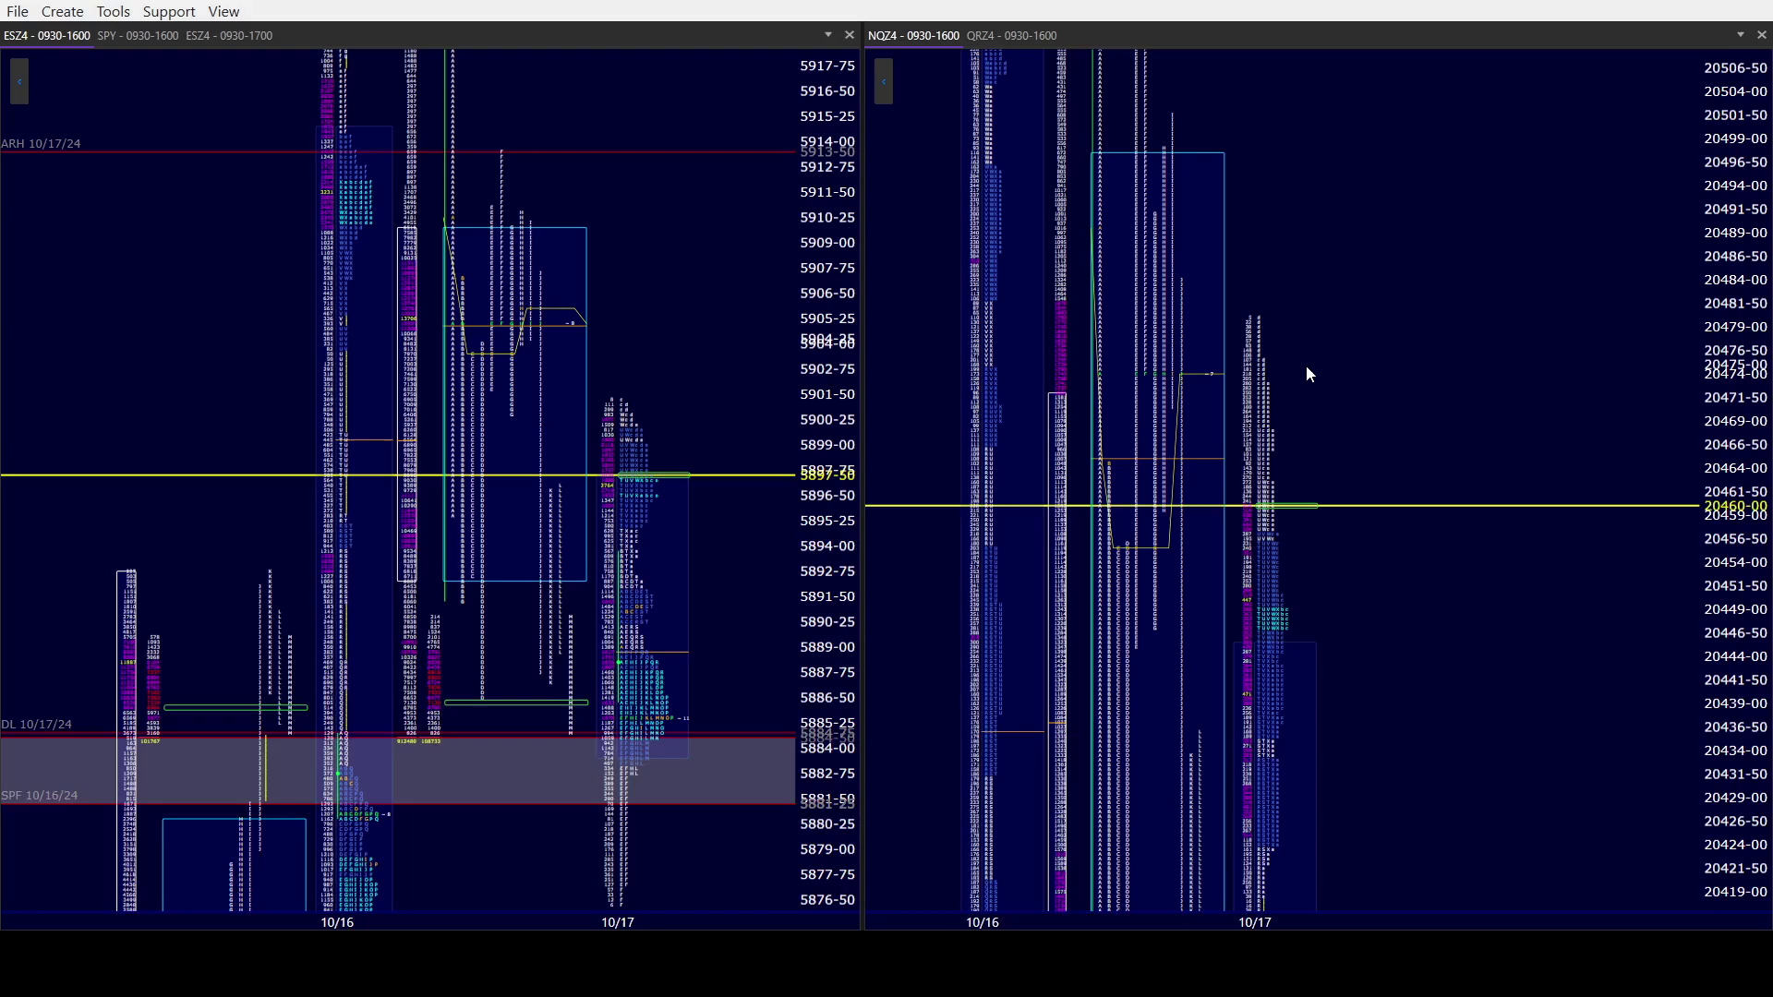
pyautogui.scroll(1, 1304, 364)
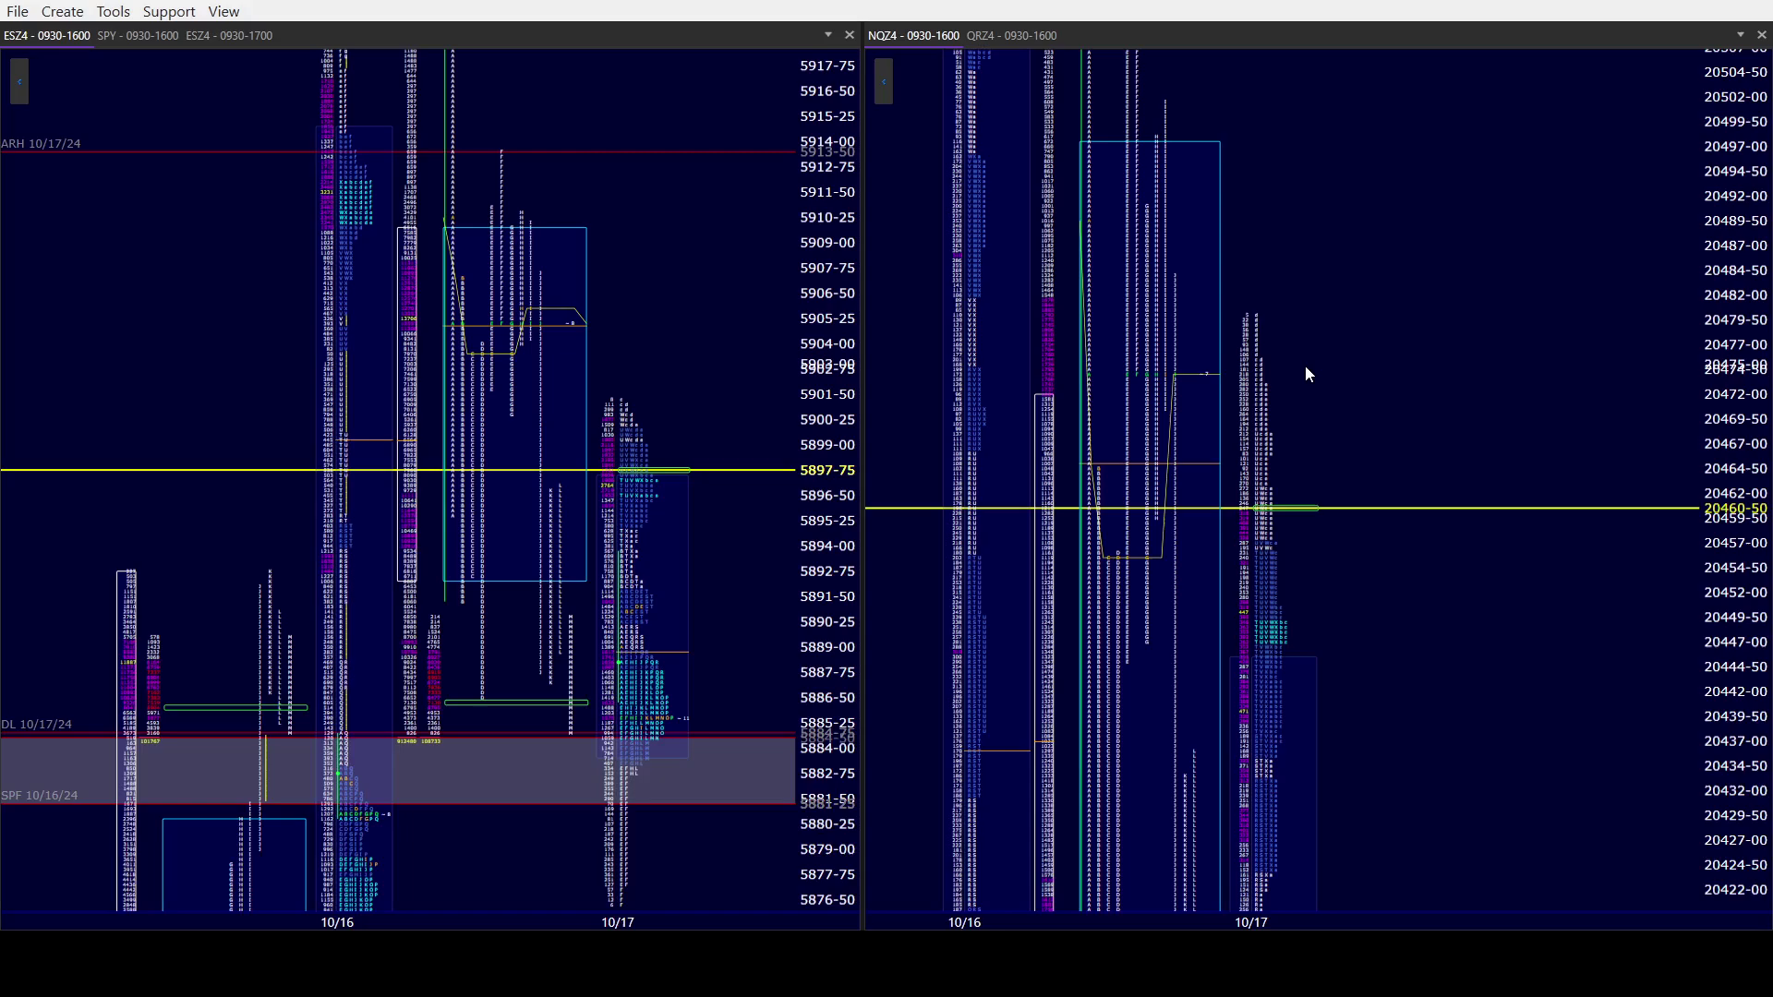
# Review the ESZ4 profiles from 10/13 to 10/17, including the all-time-high levels, and return to the latest two sessions.
pyautogui.scroll(-5, 664, 404)
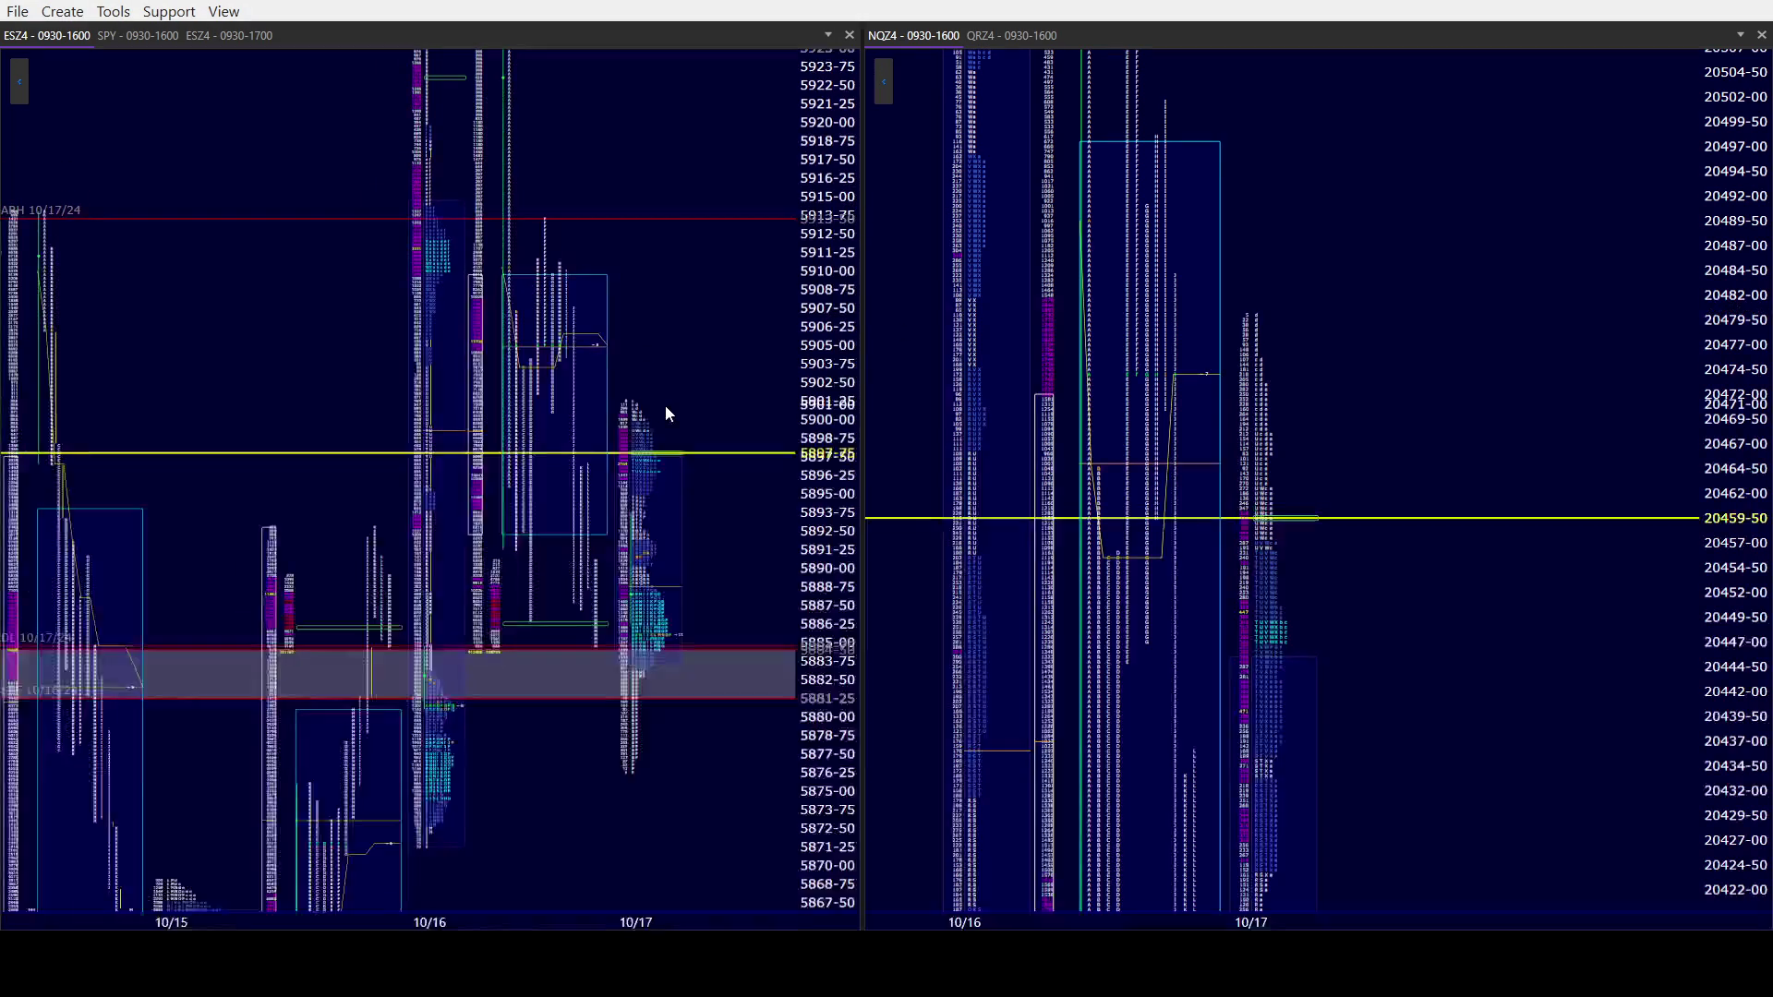
pyautogui.scroll(-3, 669, 413)
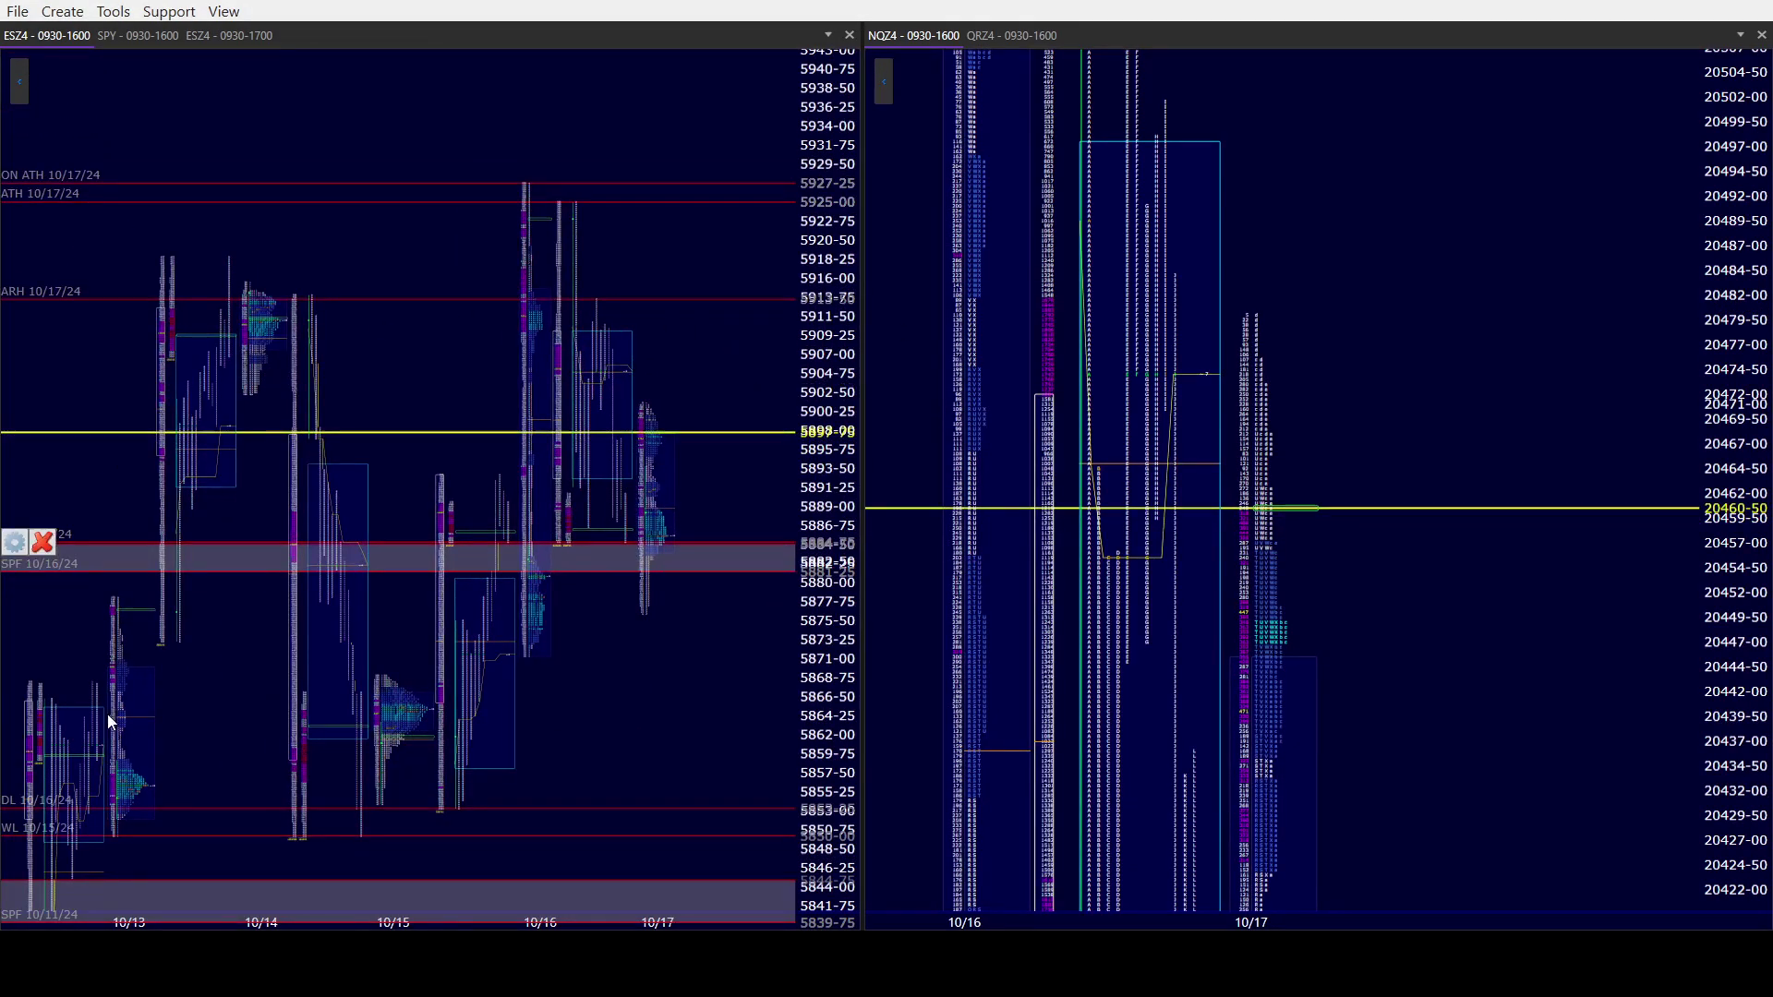
pyautogui.scroll(5, 588, 352)
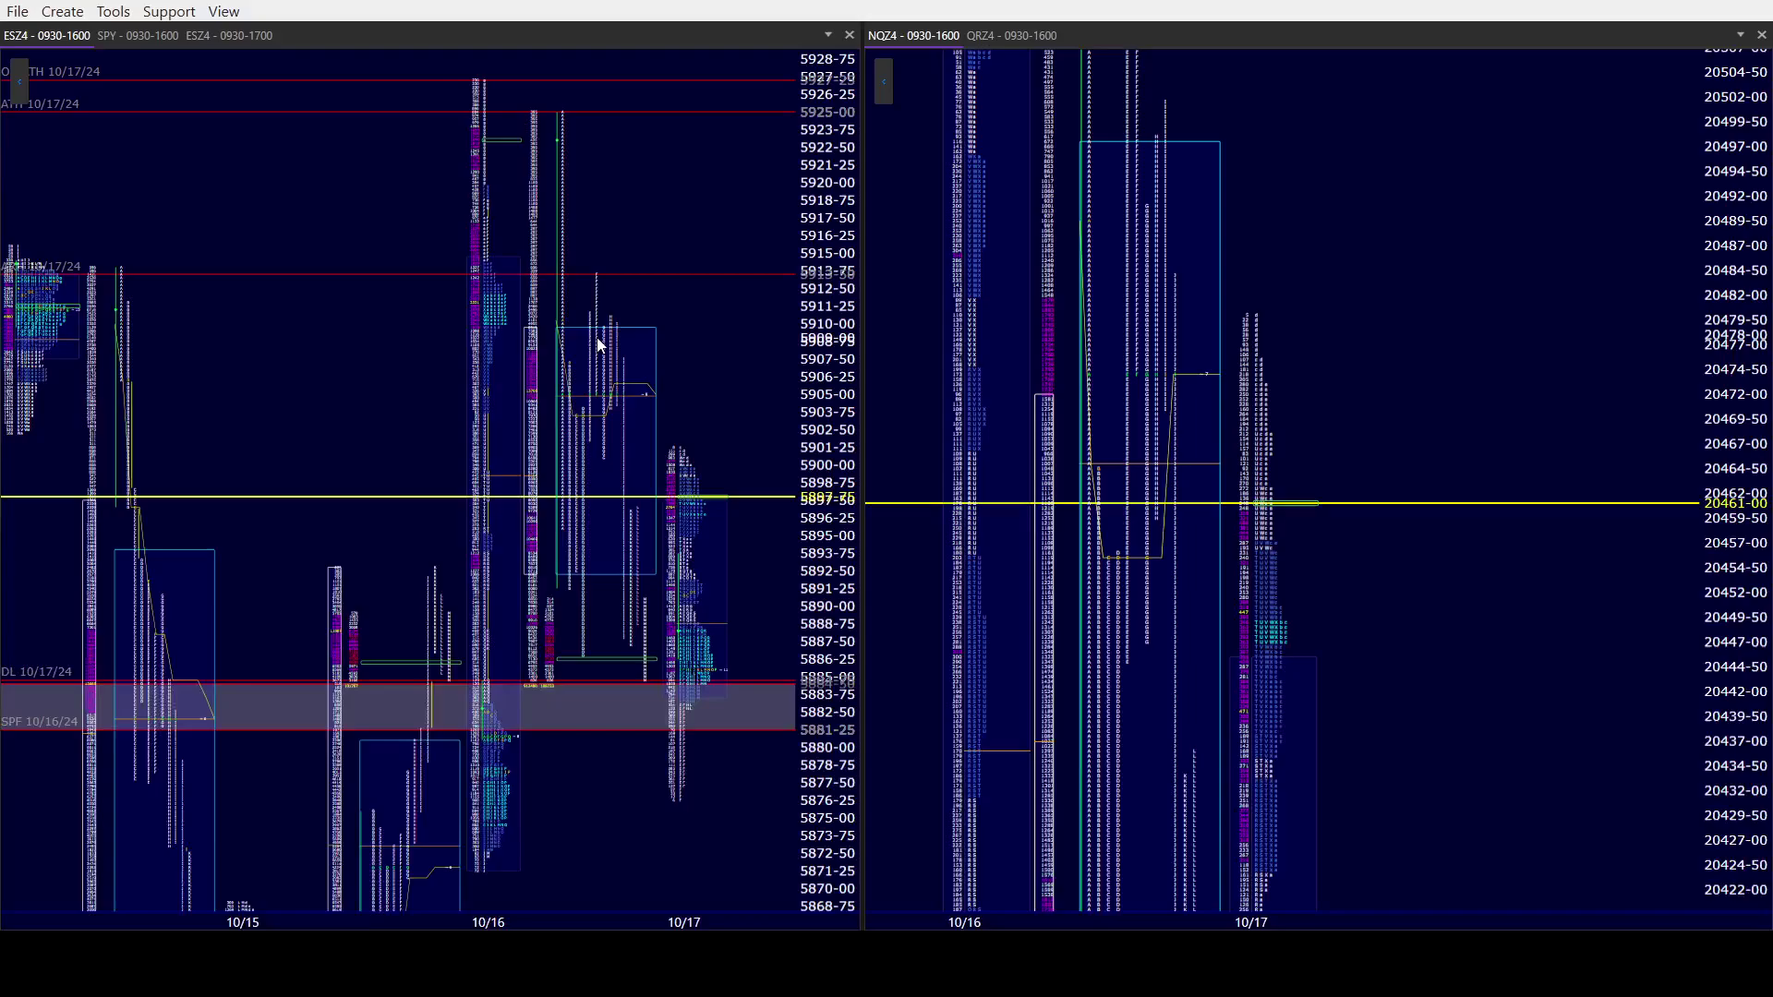
pyautogui.moveTo(584, 394); pyautogui.dragTo(554, 350)
pyautogui.scroll(1, 624, 347)
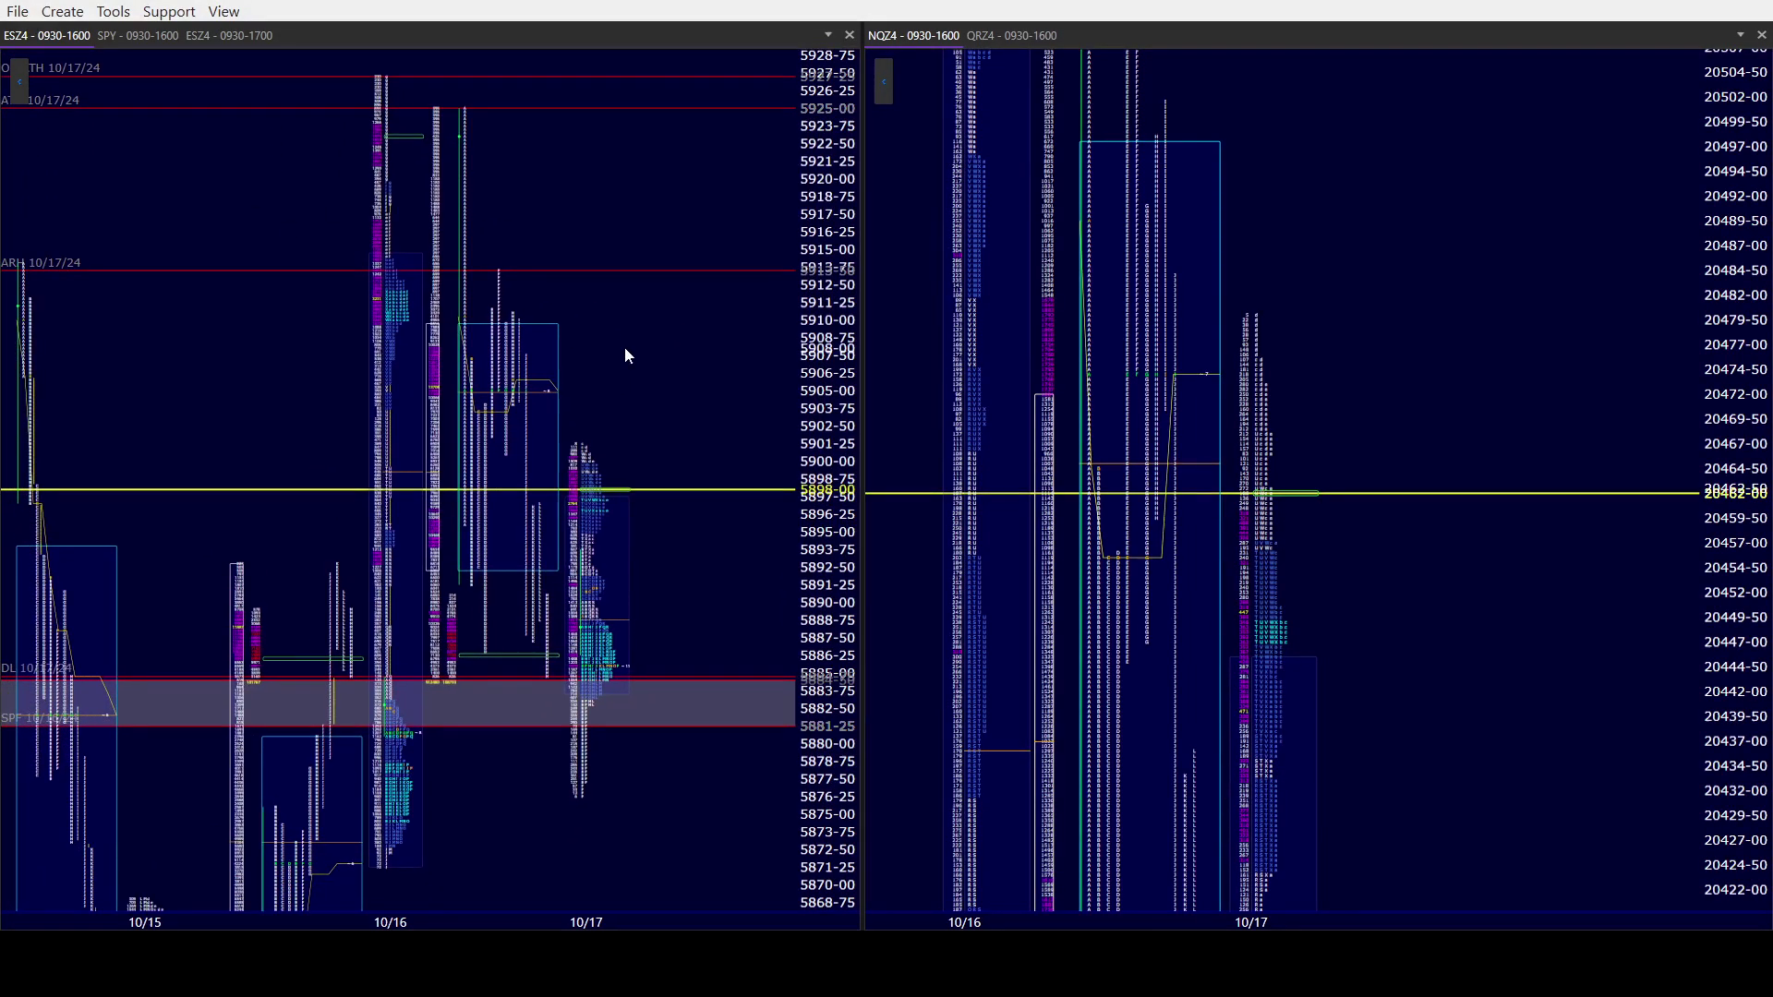
pyautogui.scroll(1, 625, 348)
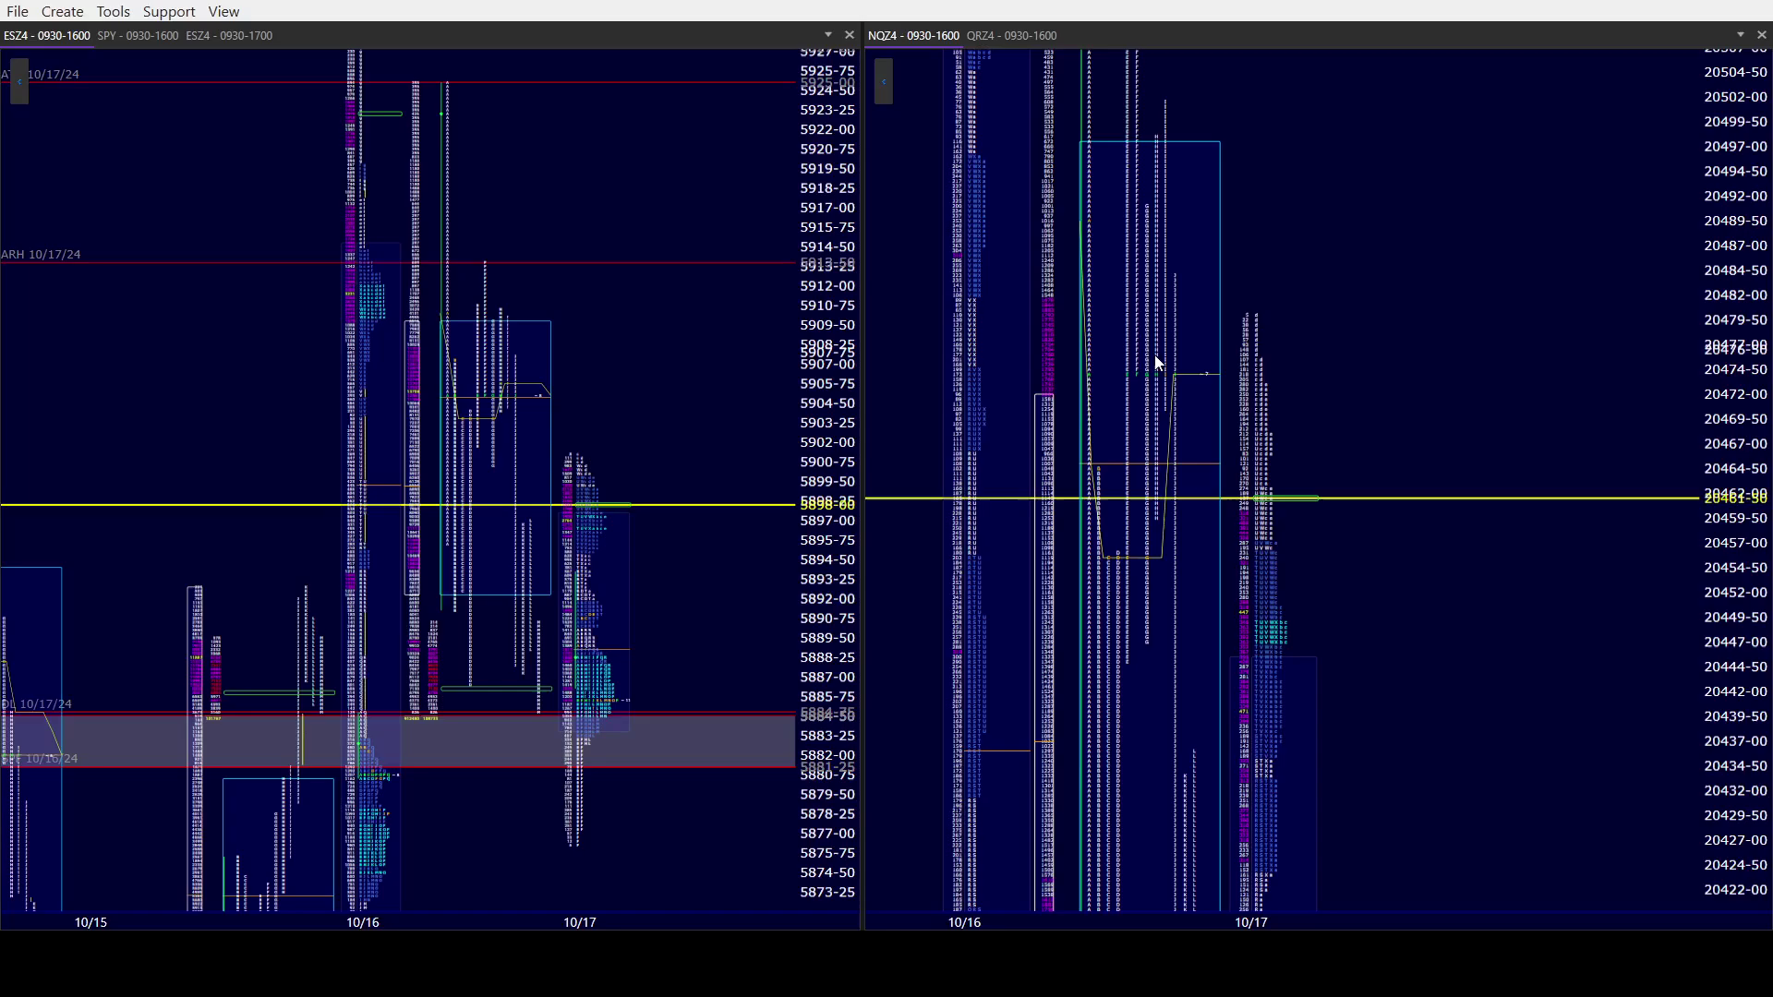
pyautogui.scroll(1, 1157, 360)
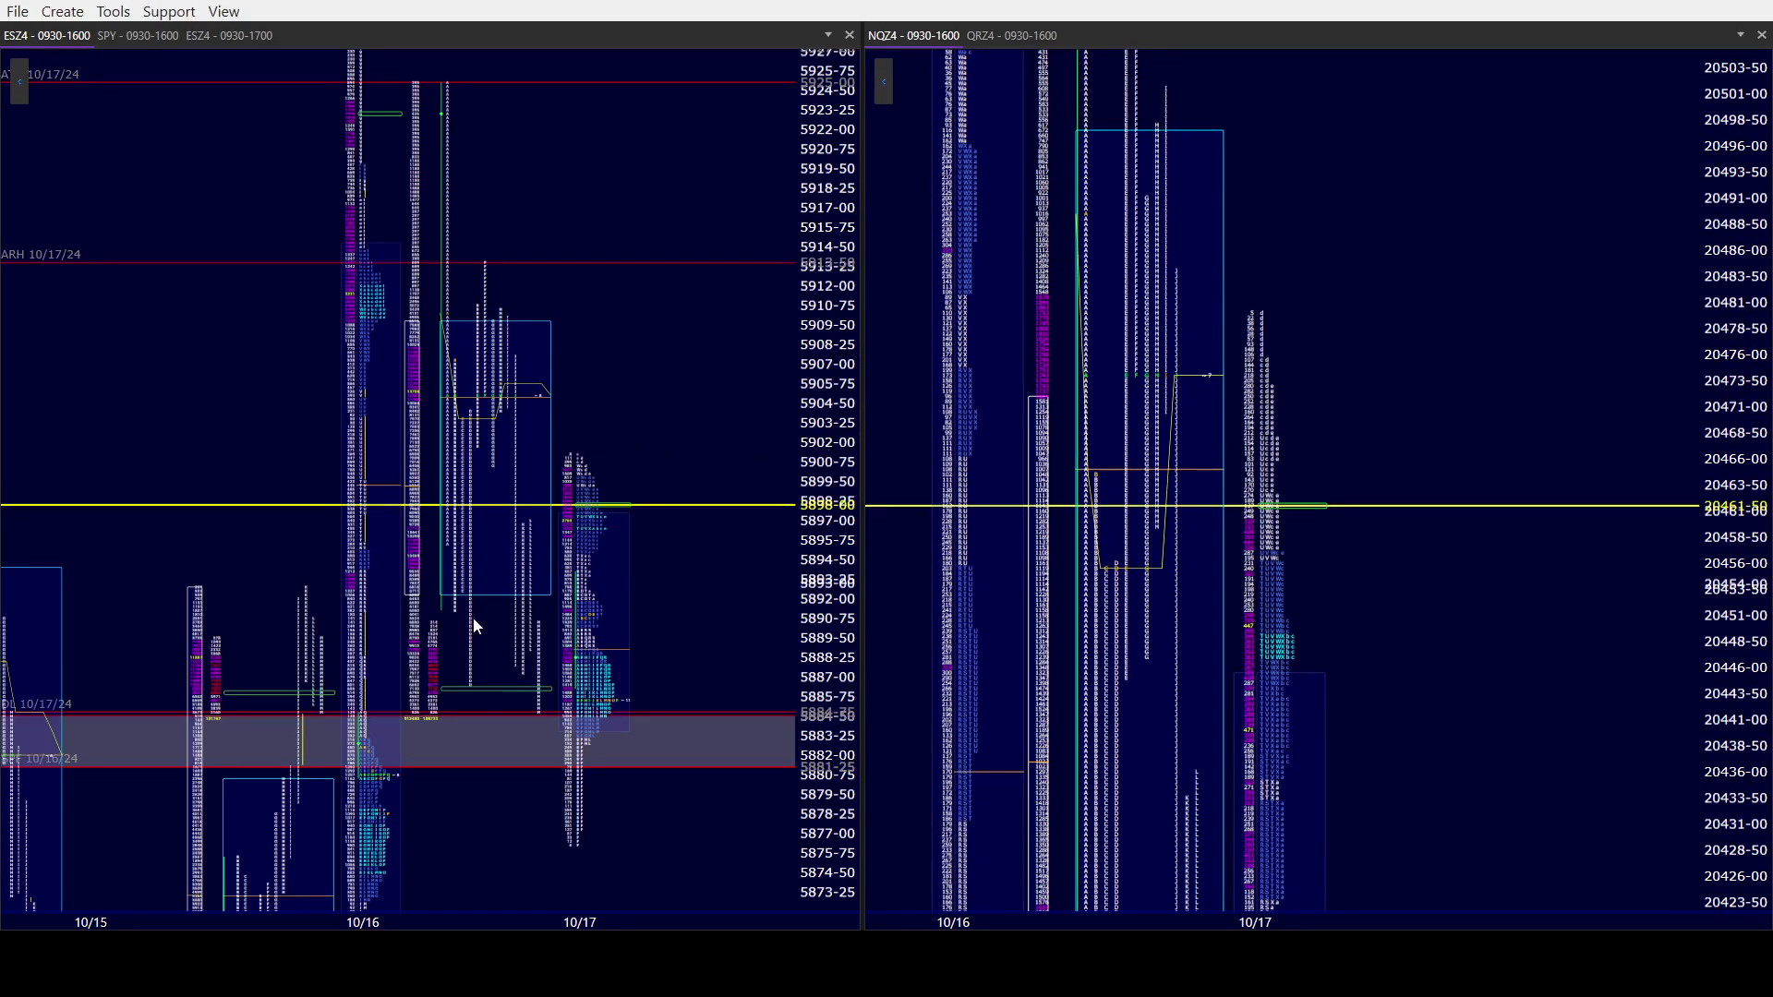
# Check the NQZ4 profiles down to the DL 10/17/24 line, and inspect the latest ESZ4 and NQZ4 profiles more closely.
pyautogui.moveTo(1077, 582); pyautogui.dragTo(1187, 780)
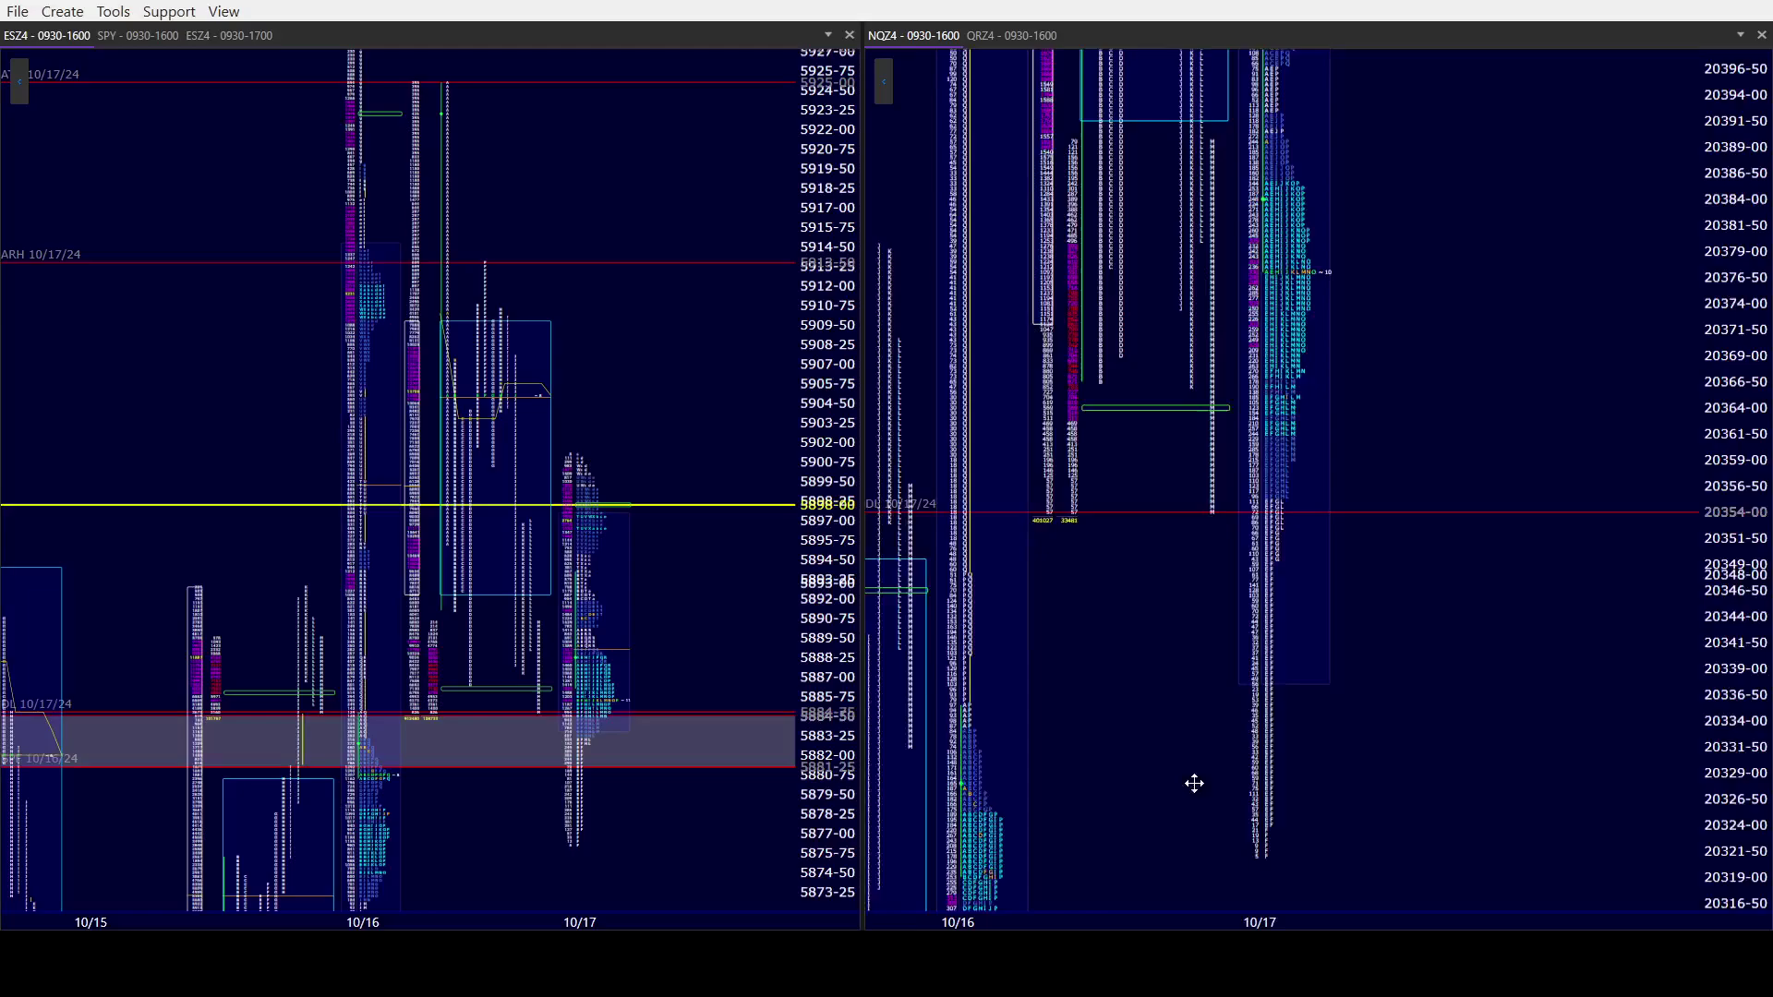
pyautogui.moveTo(1154, 129); pyautogui.dragTo(1106, 615)
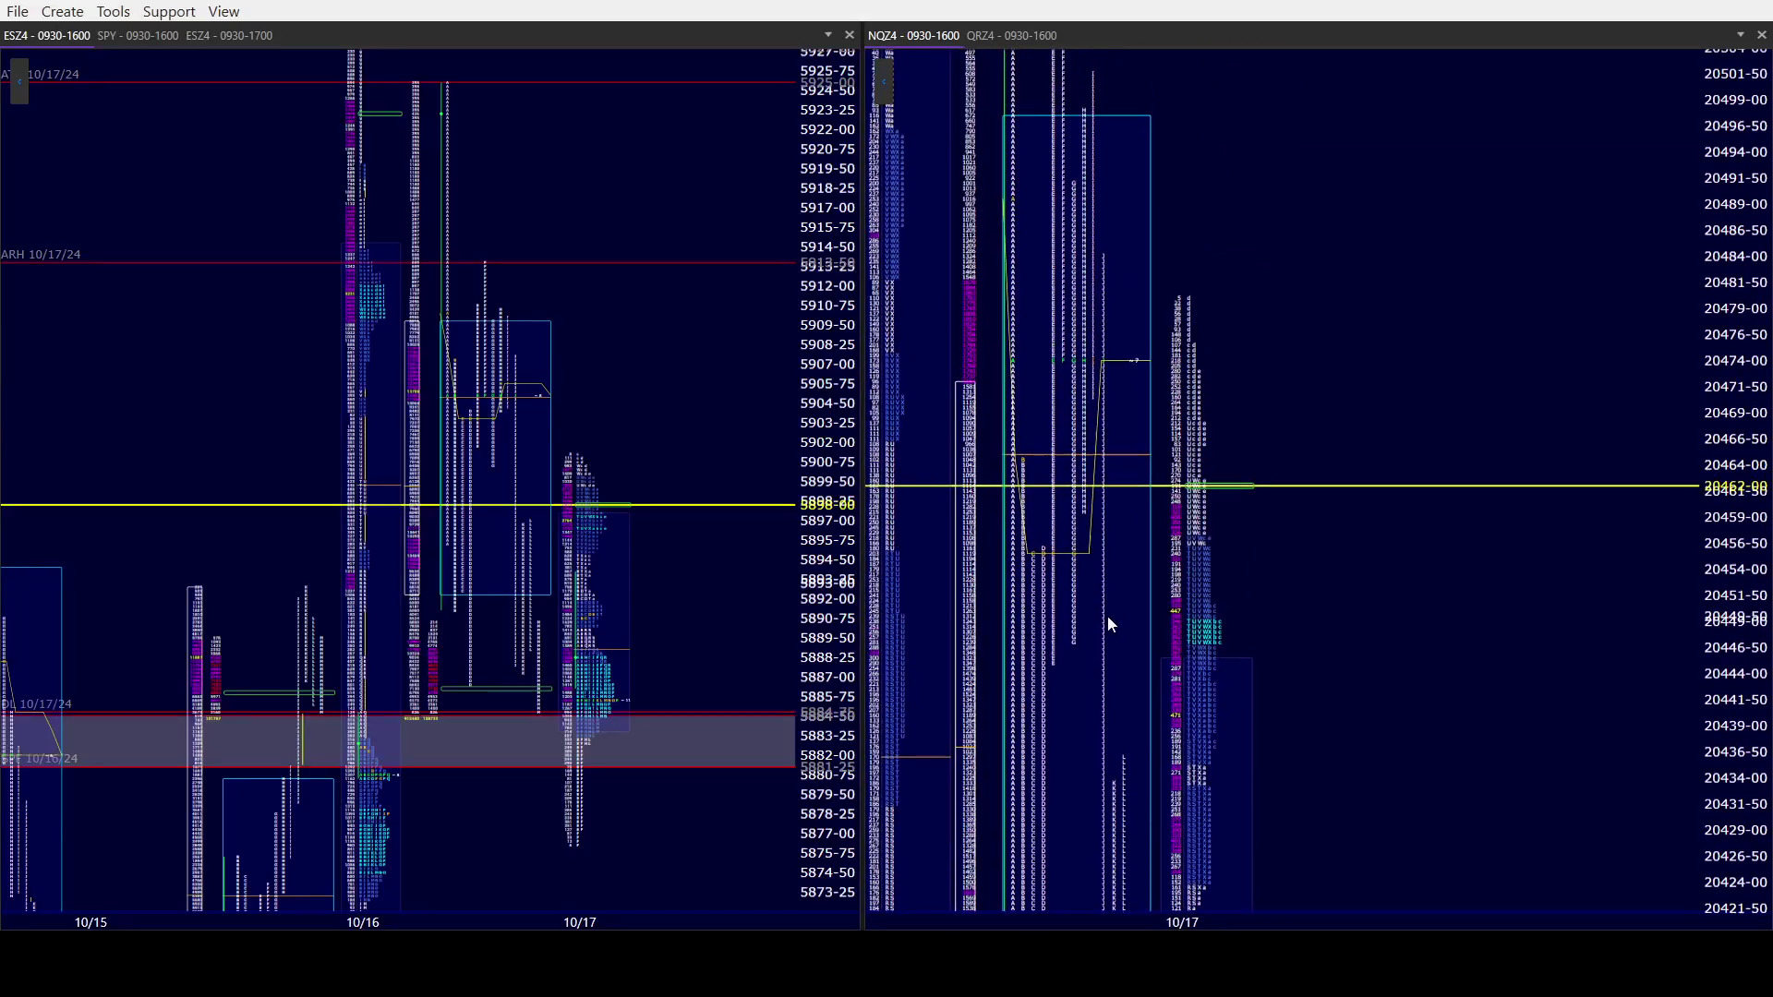
pyautogui.moveTo(499, 374); pyautogui.dragTo(490, 353)
pyautogui.scroll(1, 490, 353)
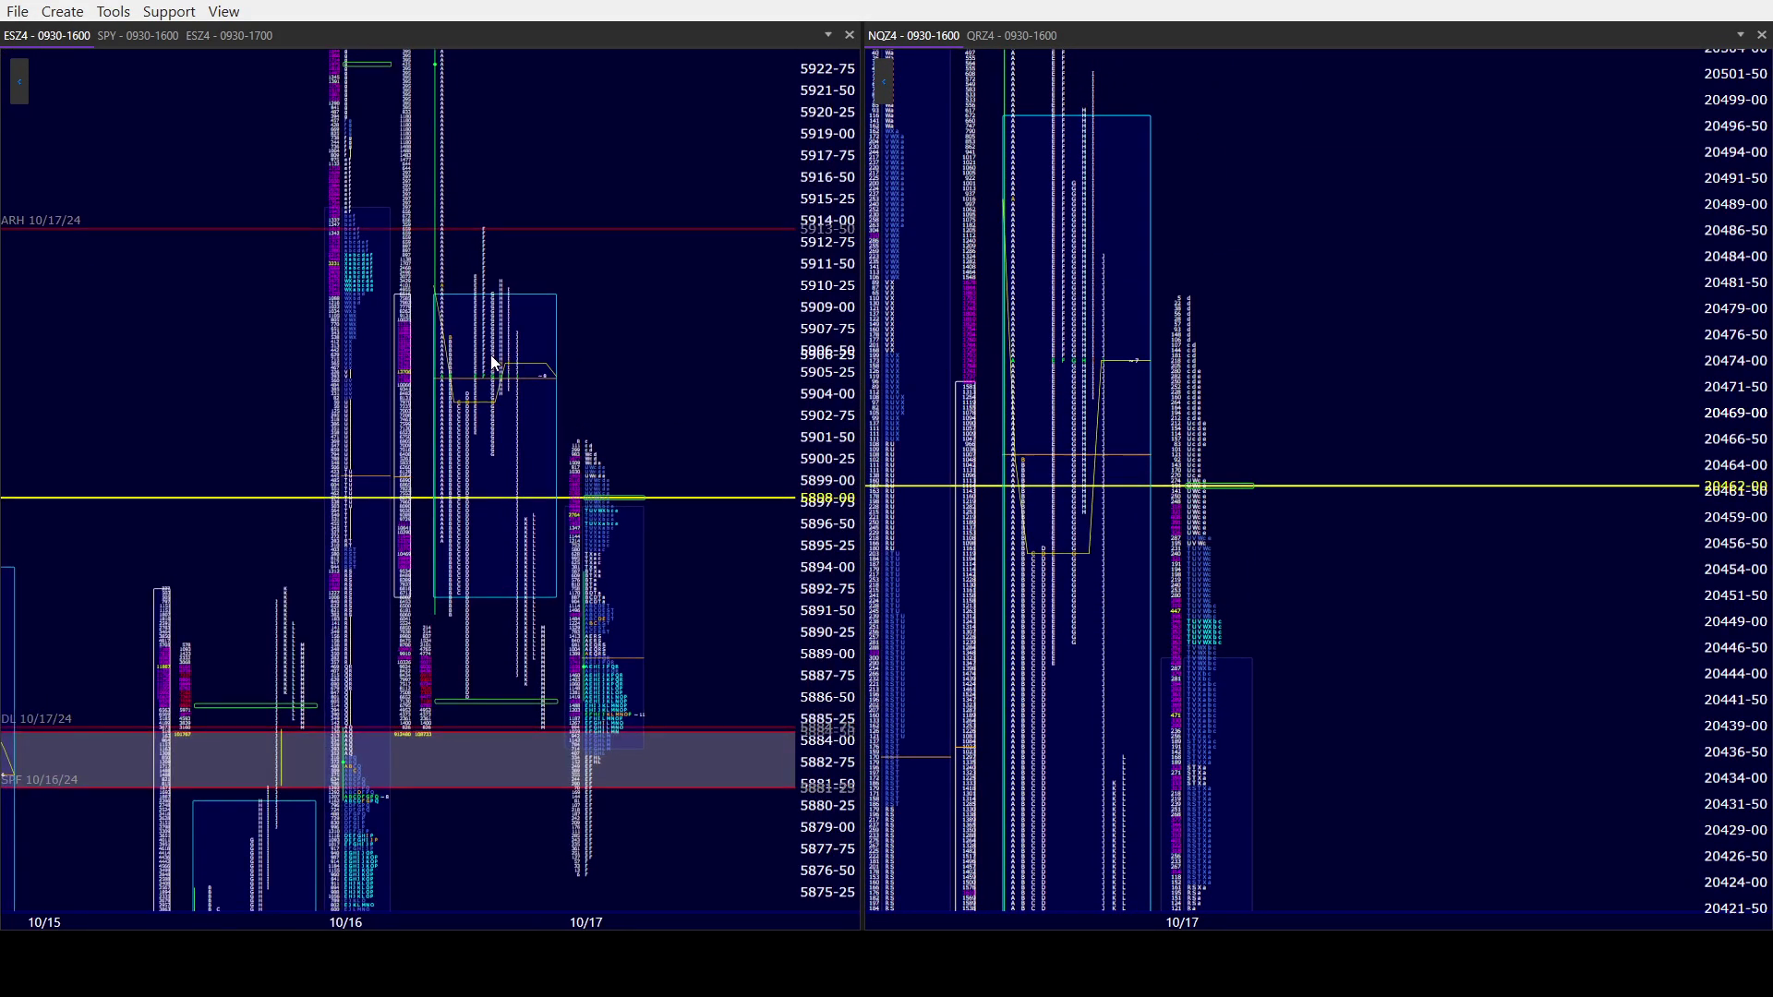
pyautogui.scroll(1, 491, 355)
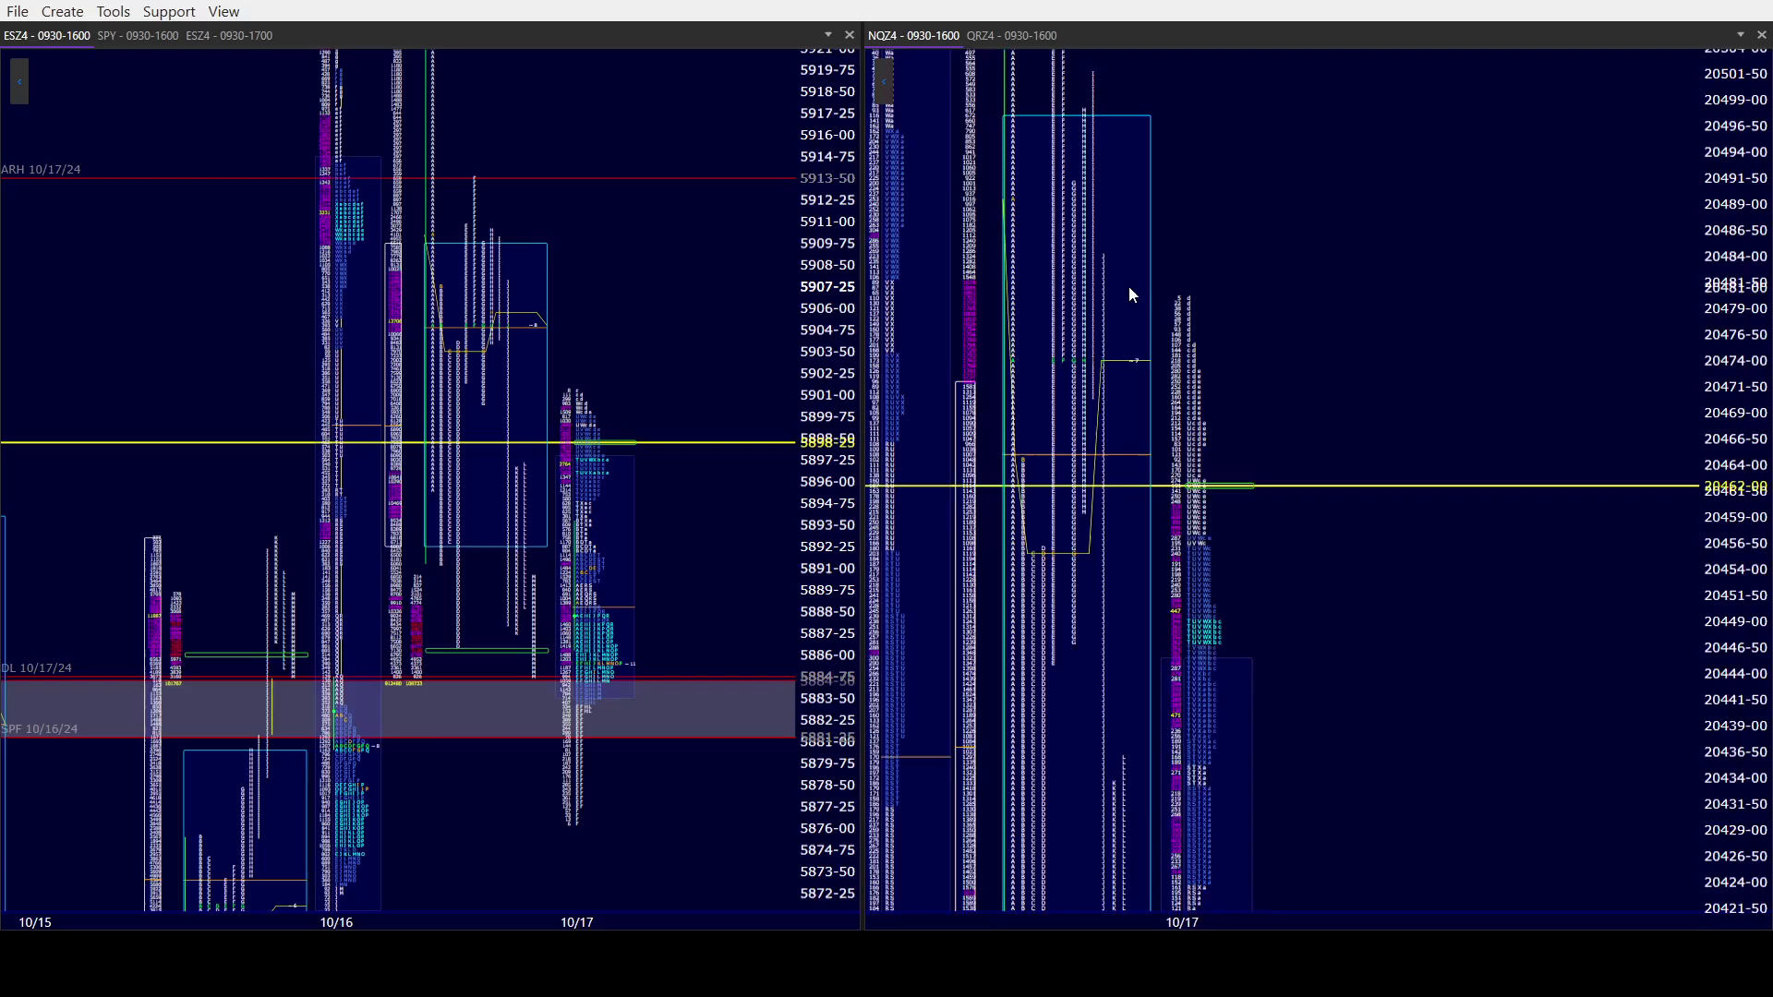
pyautogui.scroll(1, 1128, 286)
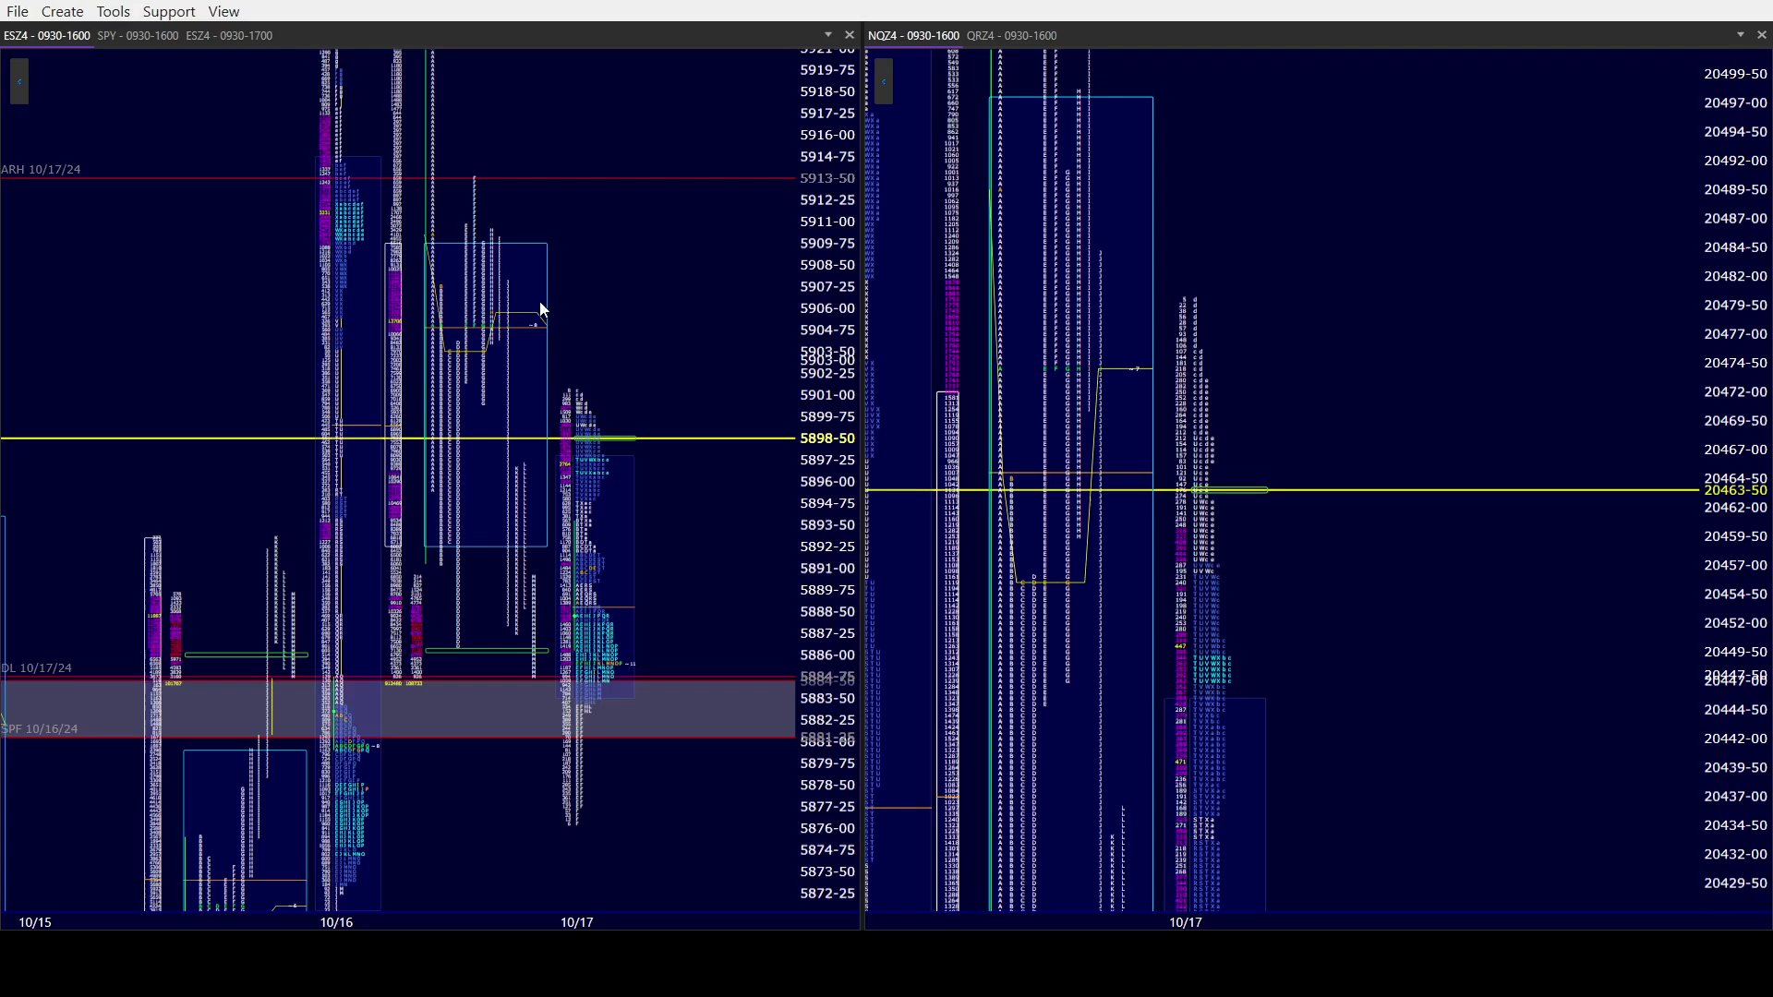
pyautogui.scroll(3, 589, 297)
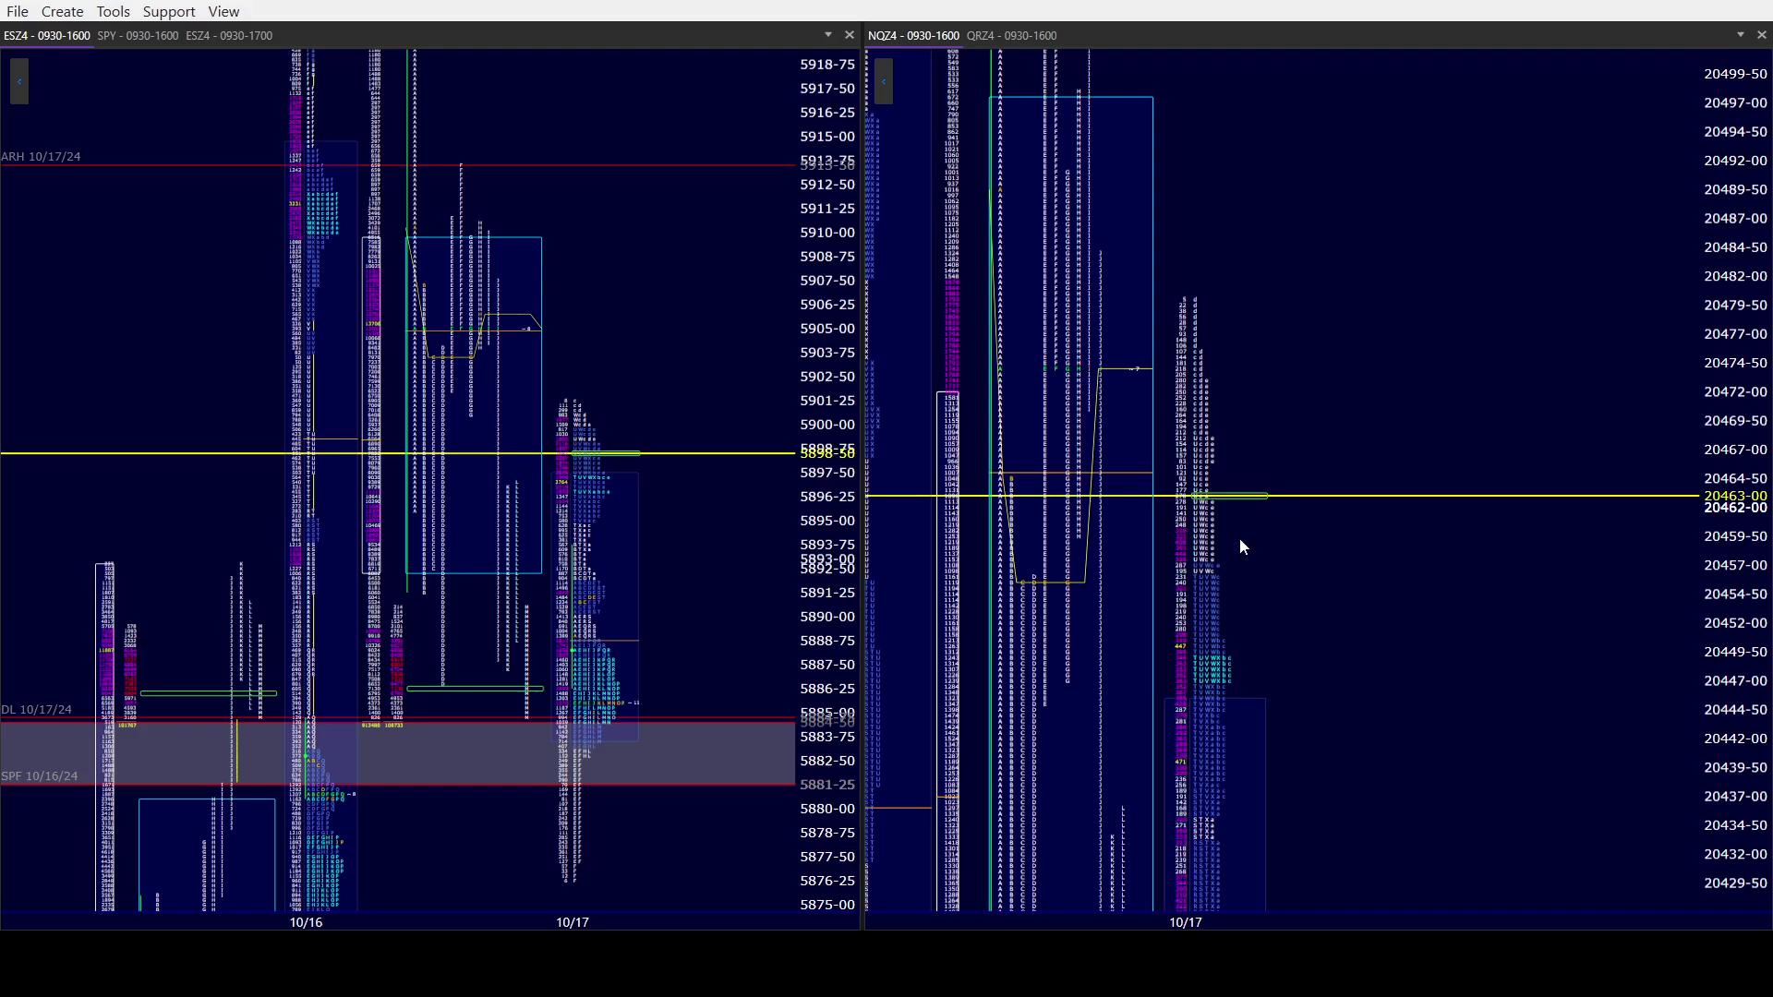
# Examine the enlarged NQZ4 profiles from the DL 10/17/24 line up to the top of the 10/16 box.
pyautogui.moveTo(1240, 538); pyautogui.dragTo(1151, 467)
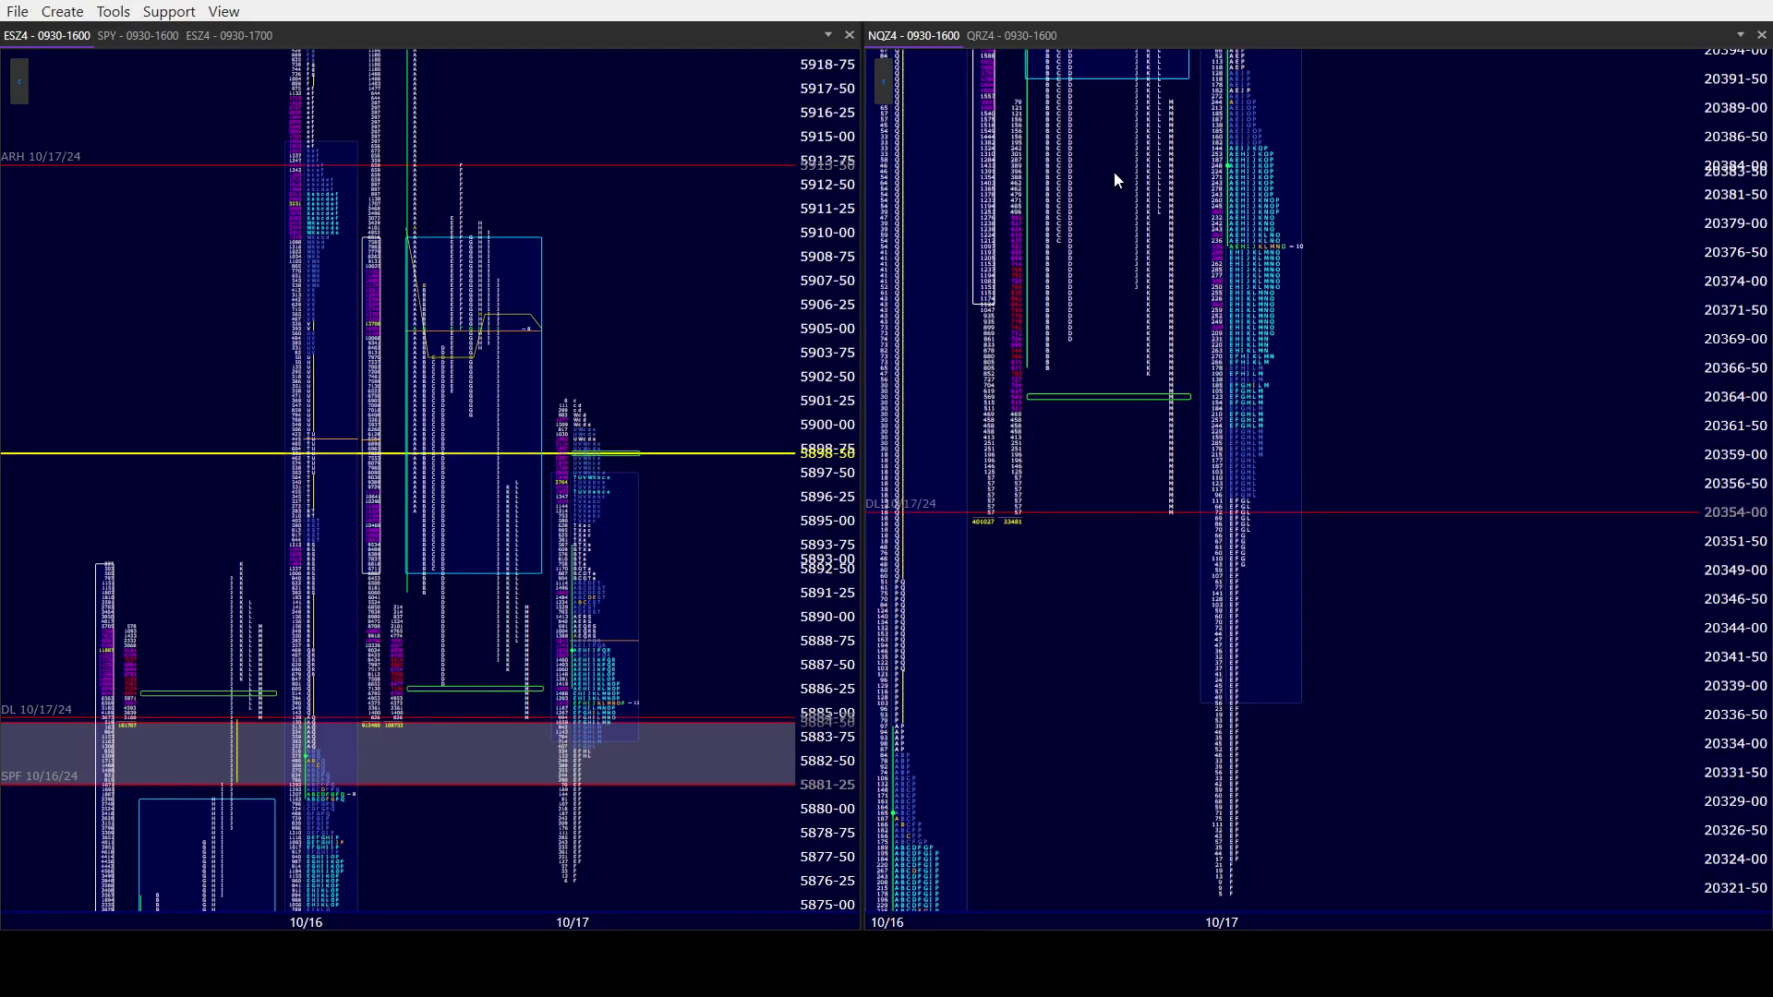
pyautogui.moveTo(1114, 170); pyautogui.dragTo(1150, 600)
pyautogui.moveTo(1095, 248); pyautogui.dragTo(1210, 273)
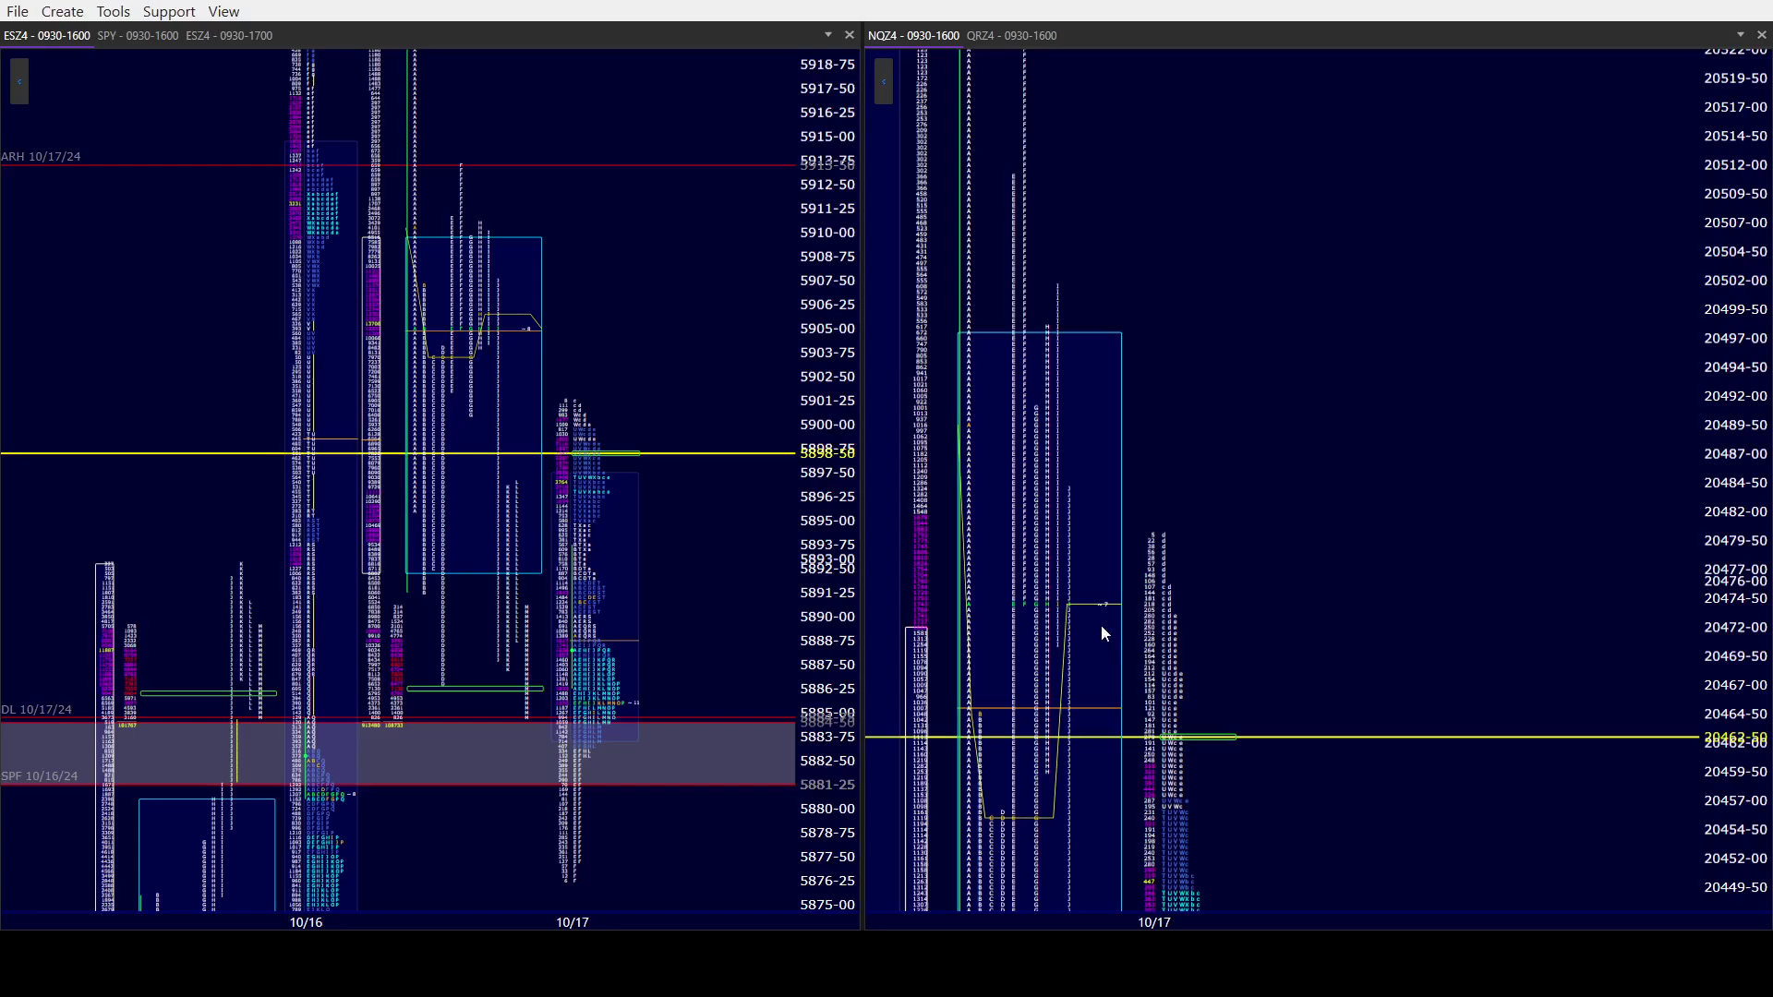
pyautogui.moveTo(1092, 554); pyautogui.dragTo(1068, 226)
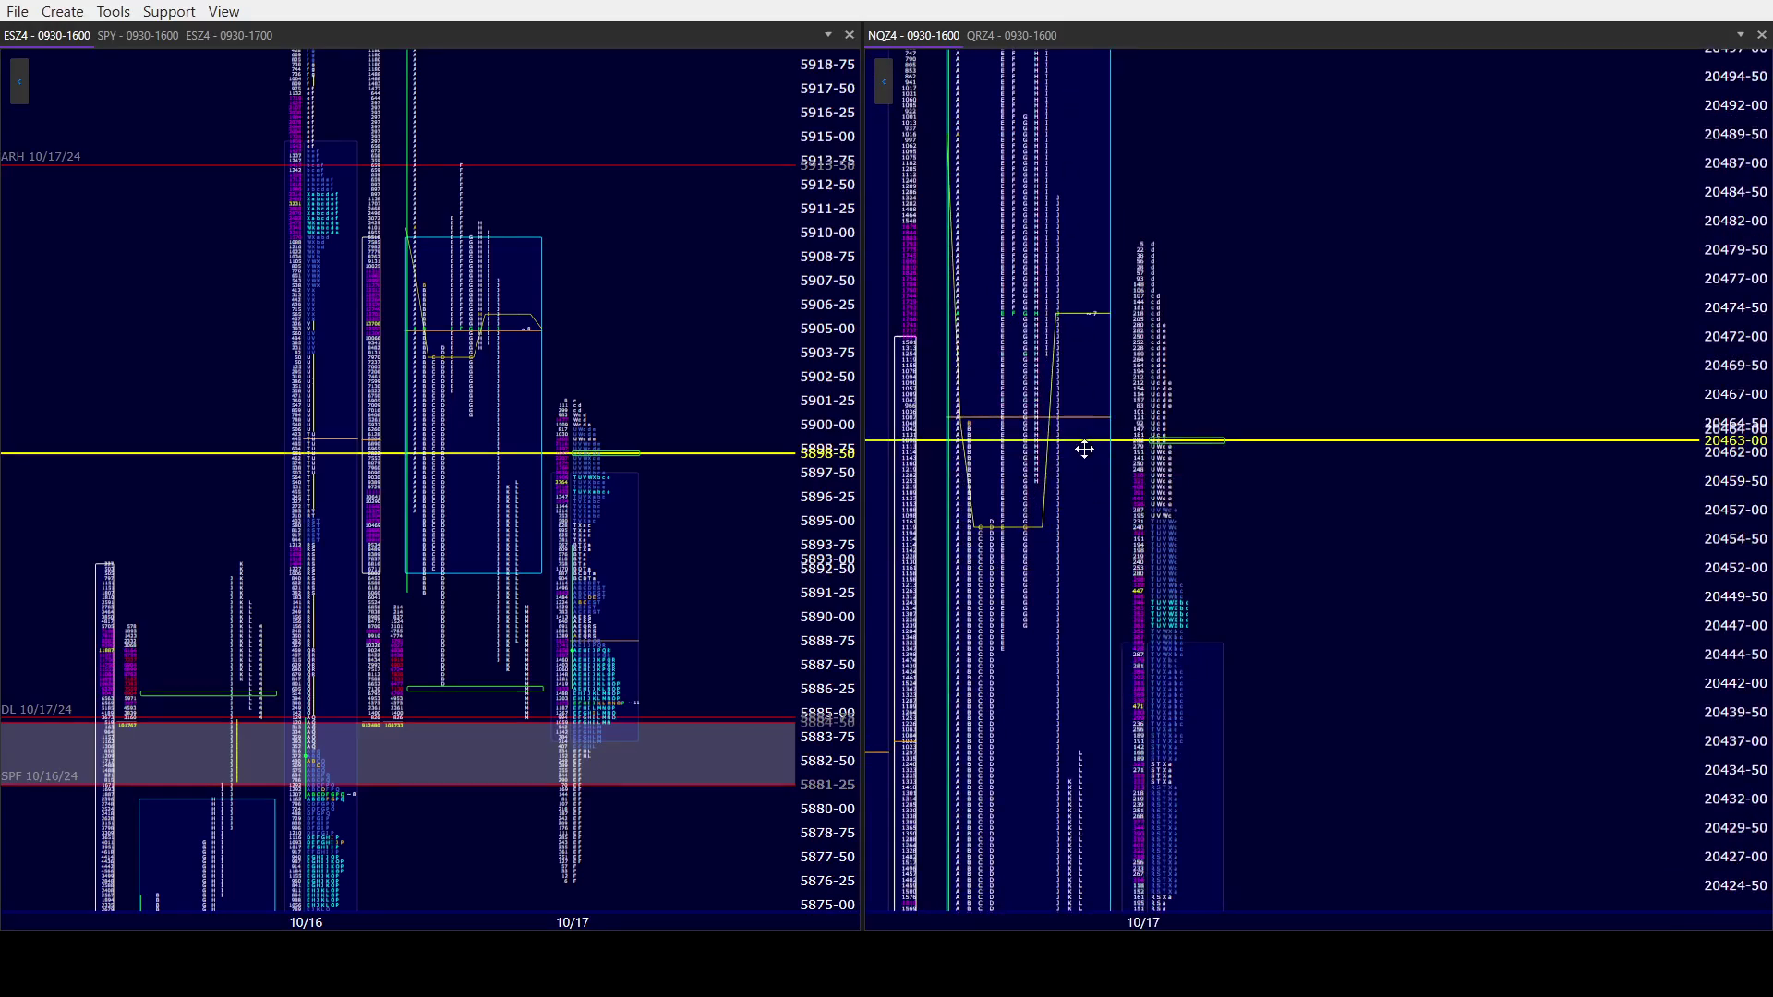
pyautogui.moveTo(1187, 452); pyautogui.dragTo(1193, 474)
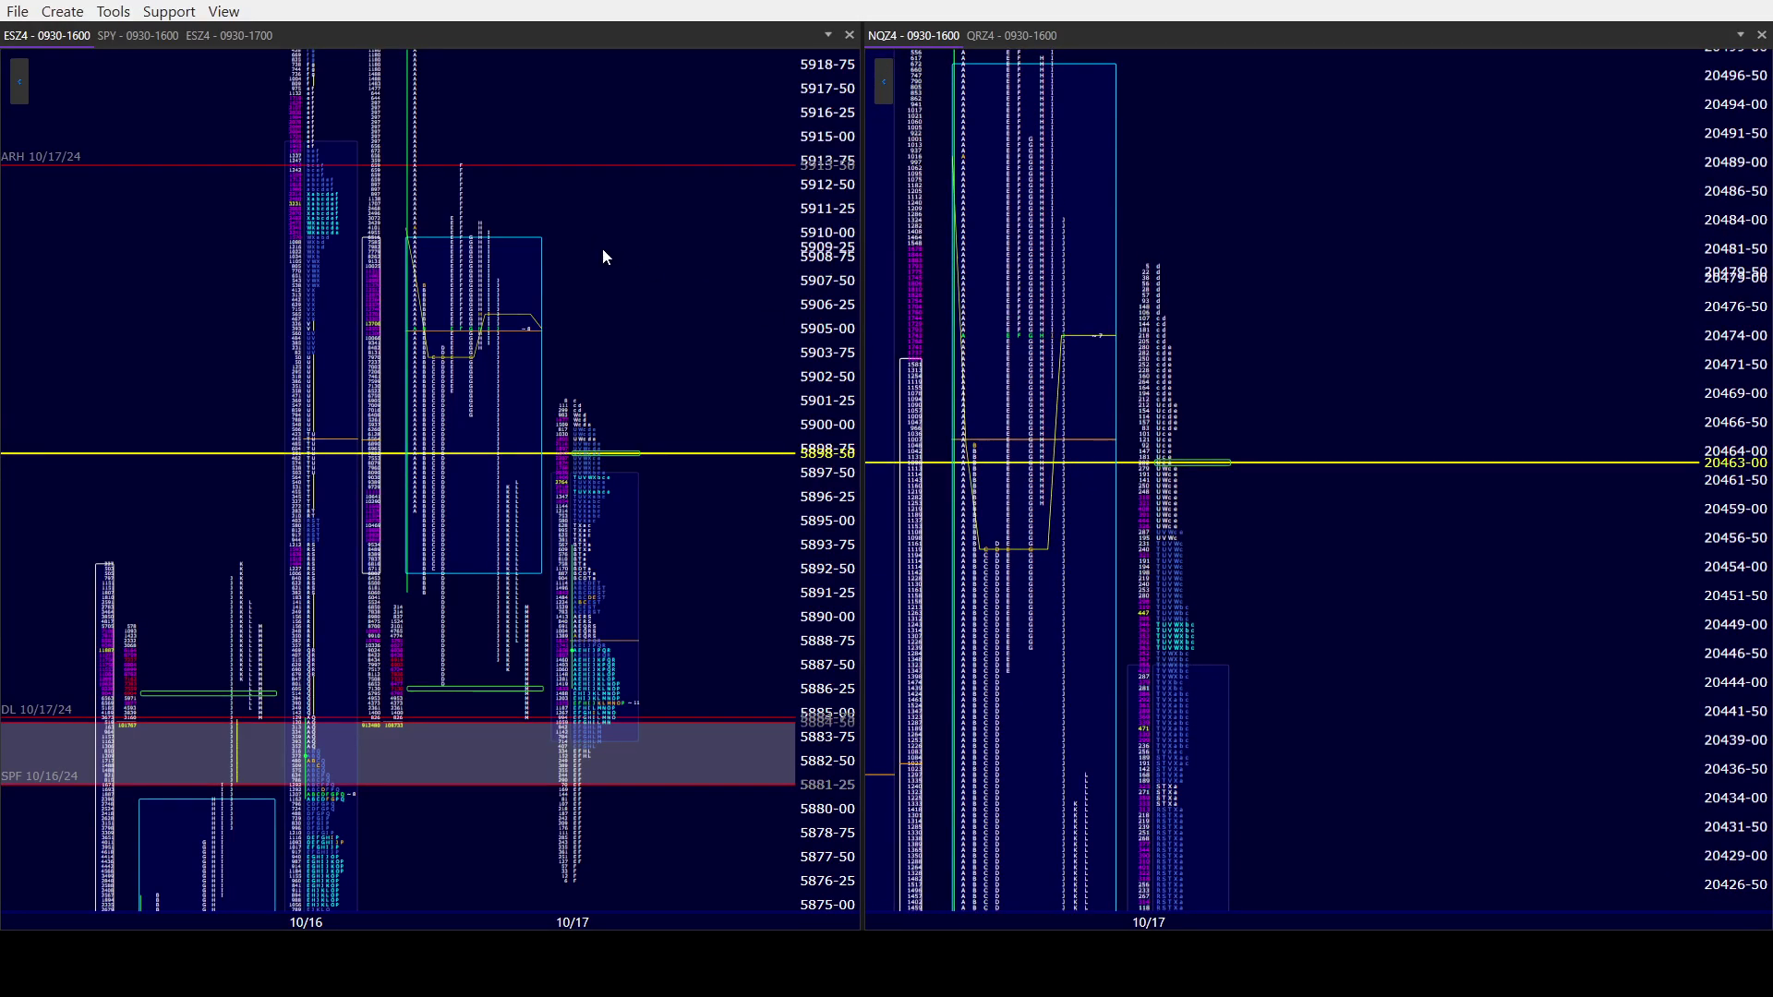
# Compare the upper reference levels on both charts, from ARH to ON ATH 10/17/24 on ESZ4 and up to ARH on NQZ4.
pyautogui.moveTo(602, 256); pyautogui.dragTo(594, 248)
pyautogui.moveTo(1066, 265); pyautogui.dragTo(1045, 309)
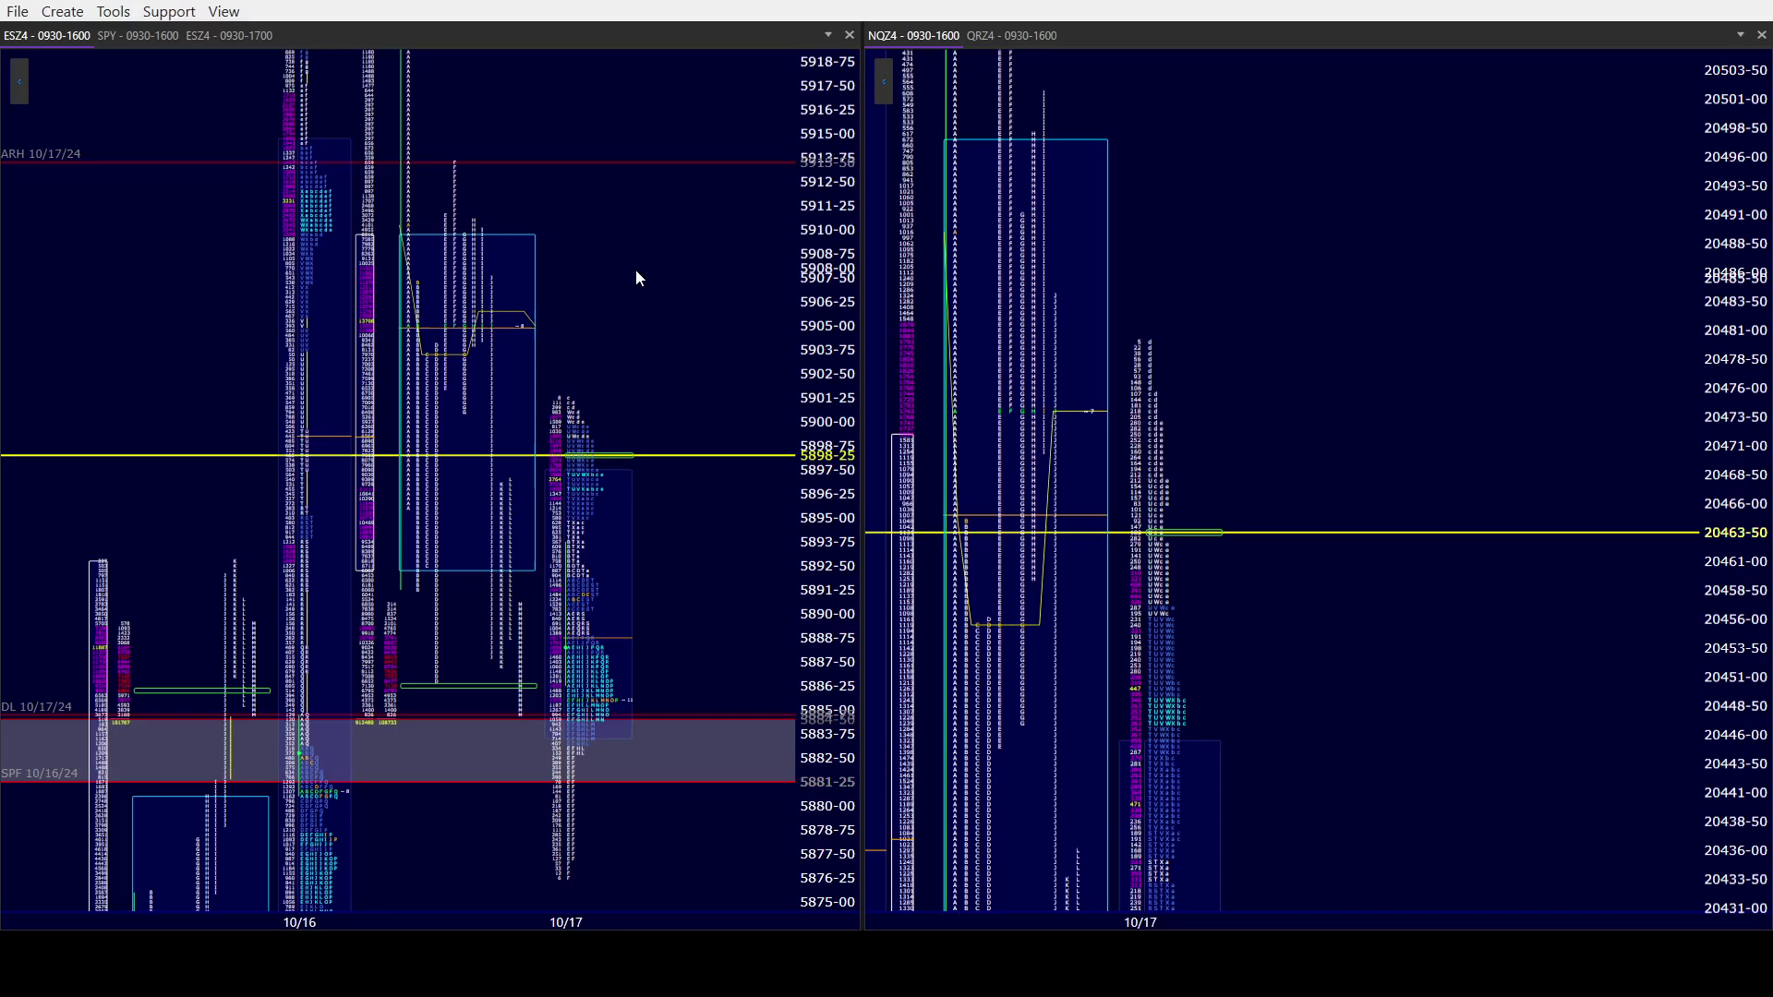
pyautogui.moveTo(633, 277); pyautogui.dragTo(641, 539)
pyautogui.moveTo(1145, 407); pyautogui.dragTo(566, 780)
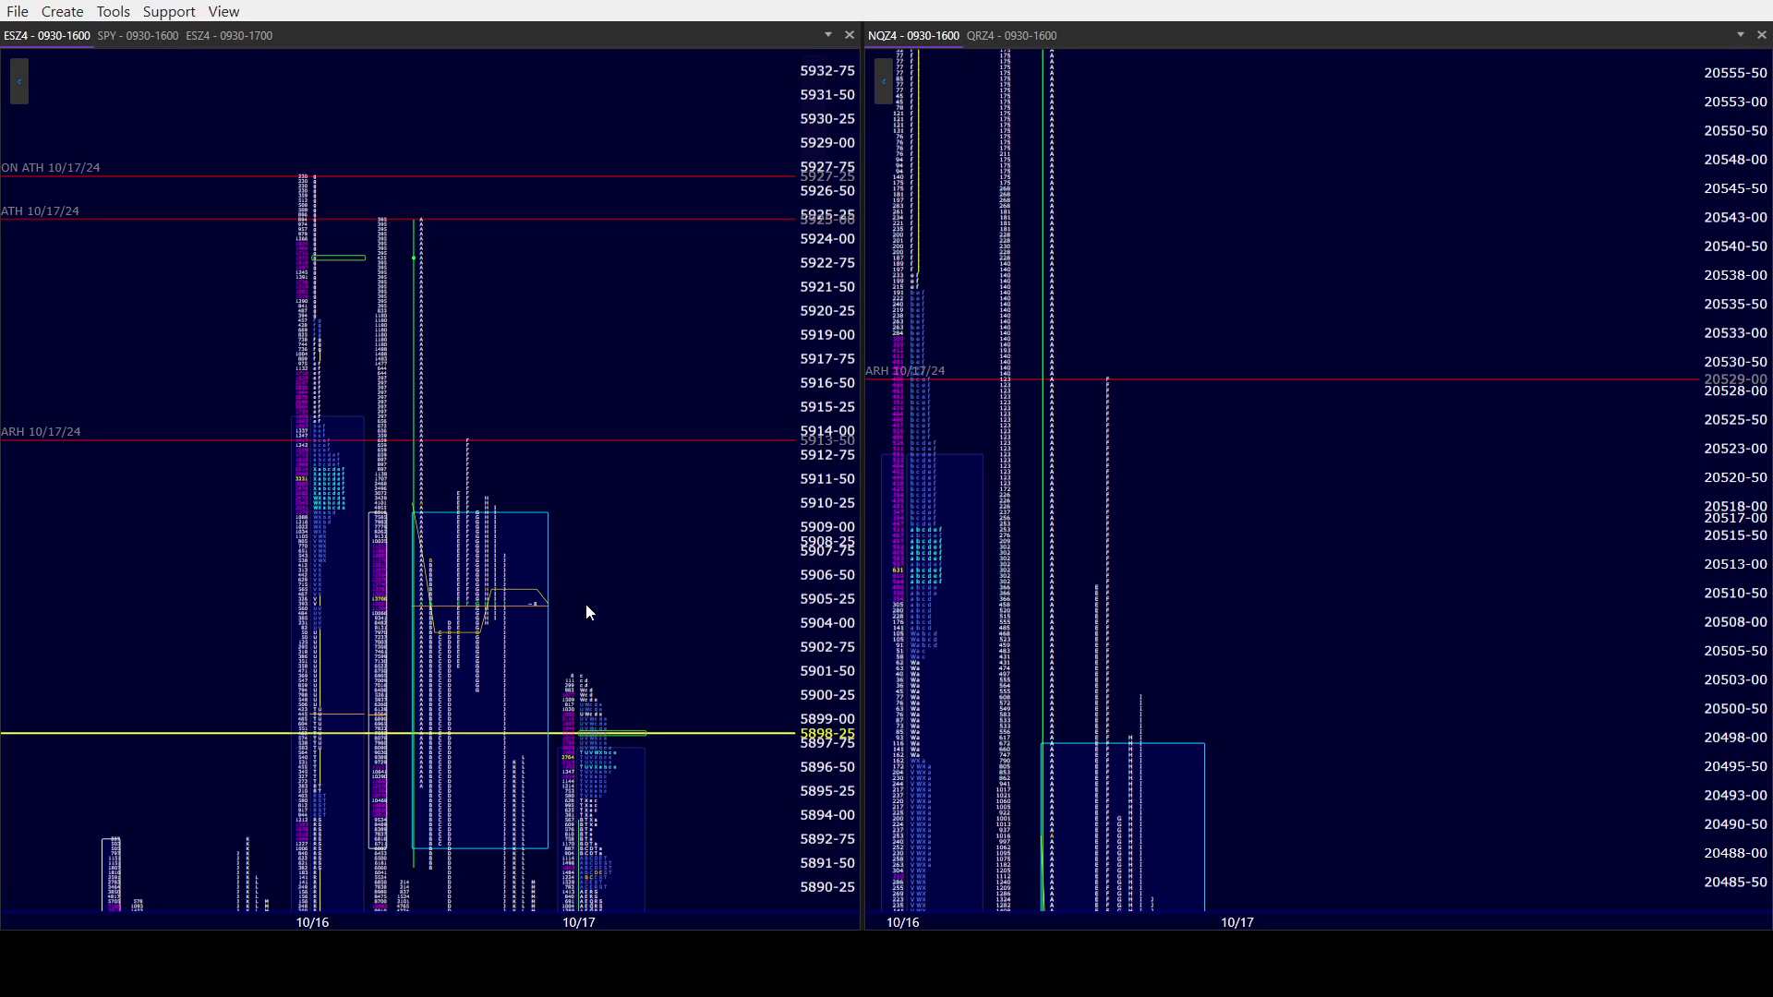
pyautogui.moveTo(586, 610); pyautogui.dragTo(502, 514)
pyautogui.moveTo(1117, 665); pyautogui.dragTo(1115, 252)
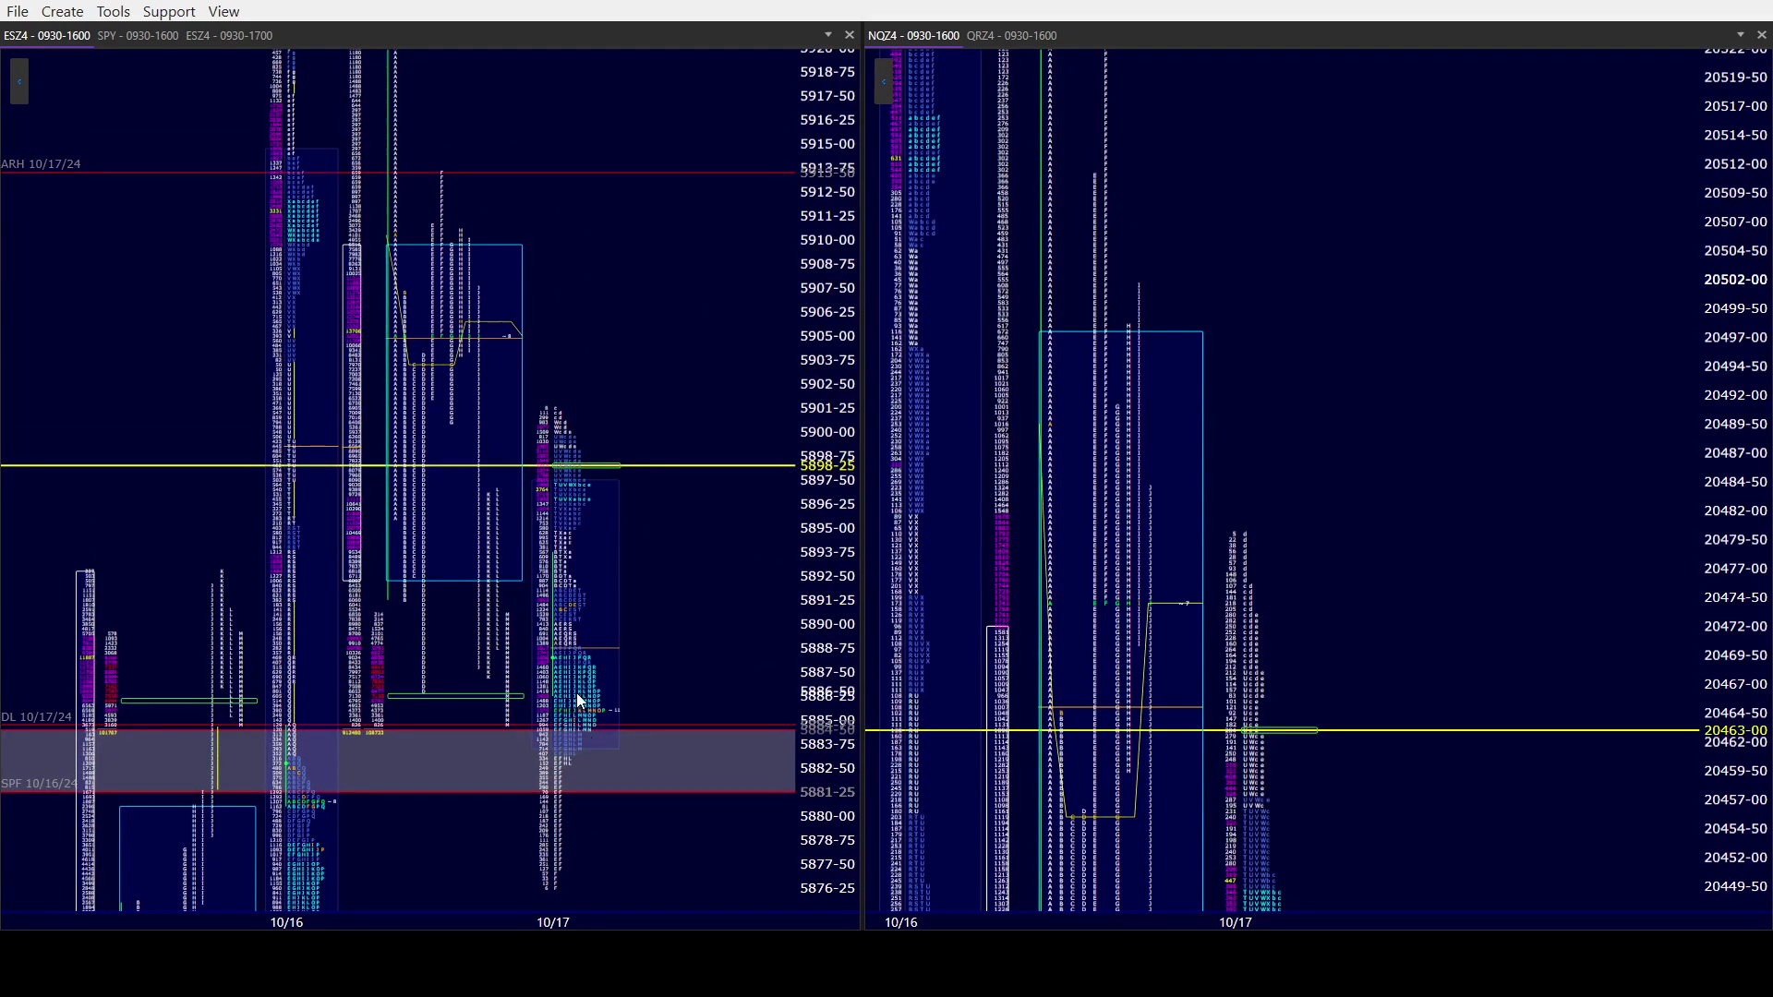
pyautogui.moveTo(1187, 681); pyautogui.dragTo(922, 407)
# Compare the 10/17 overnight profiles on ESZ4 and NQZ4 with the boxed 10/16 range in close-up.
pyautogui.moveTo(587, 343)
pyautogui.mouseDown()
pyautogui.moveTo(573, 328)
pyautogui.moveTo(560, 358)
pyautogui.mouseUp()
pyautogui.scroll(2, 560, 359)
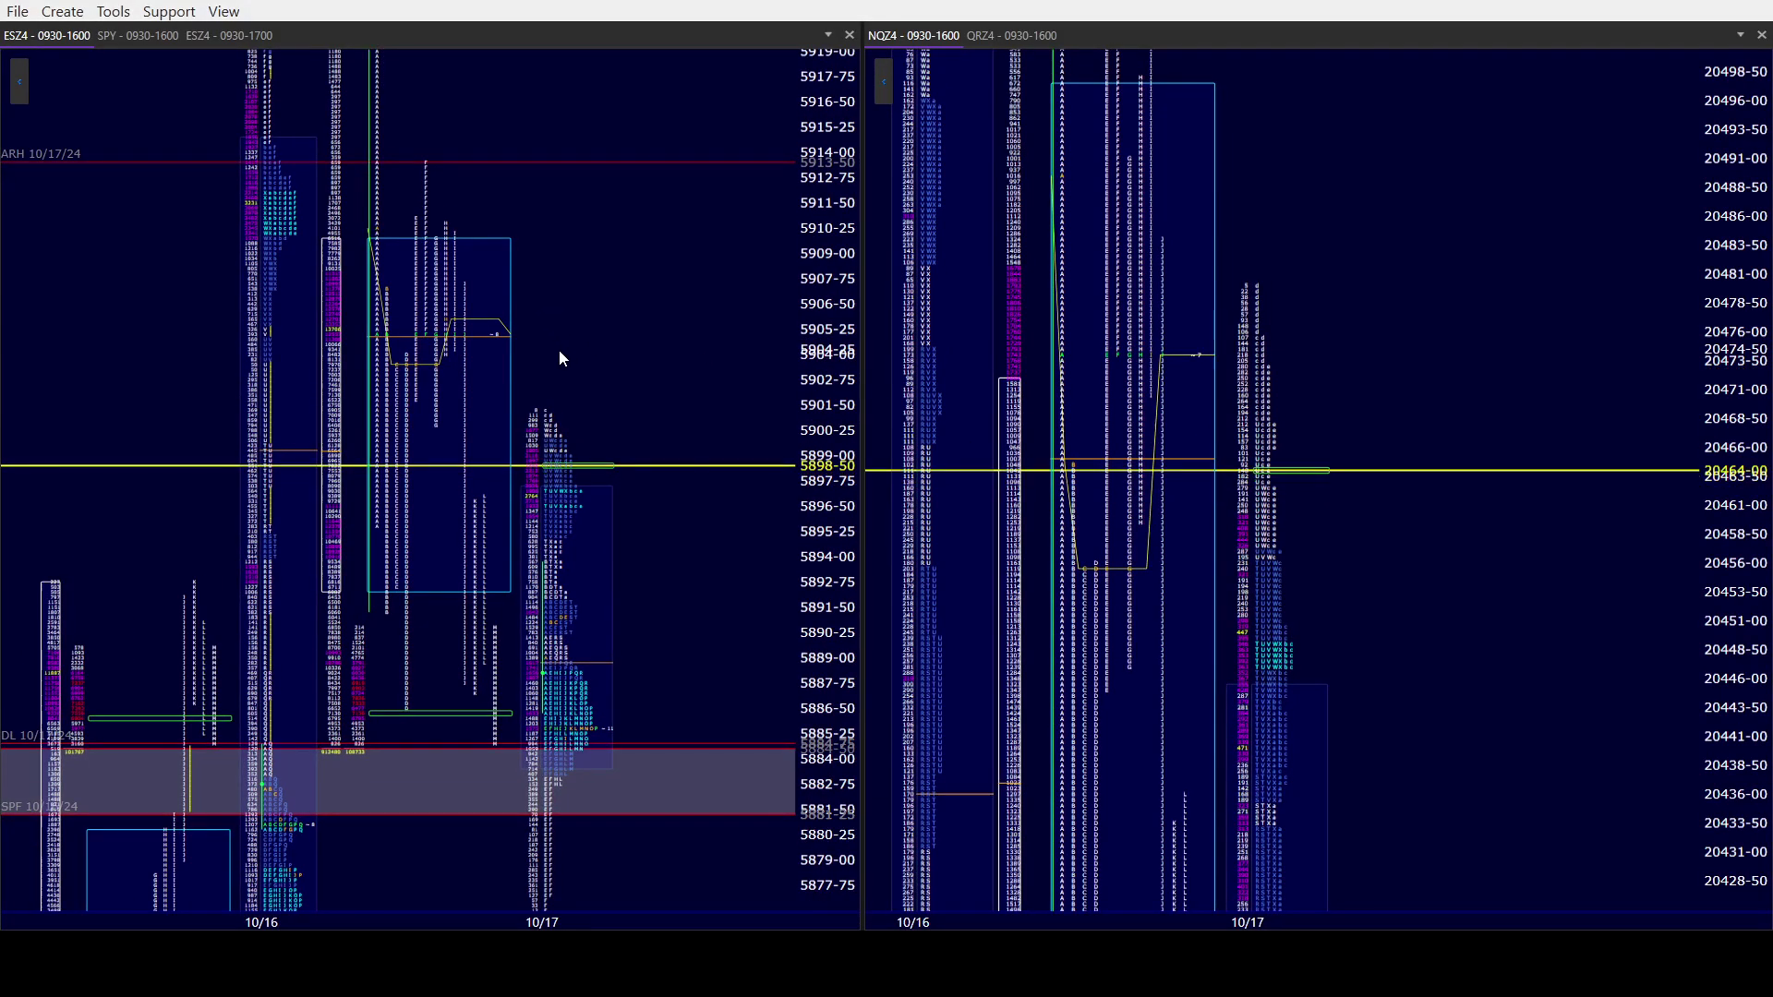
pyautogui.moveTo(560, 359); pyautogui.dragTo(546, 467)
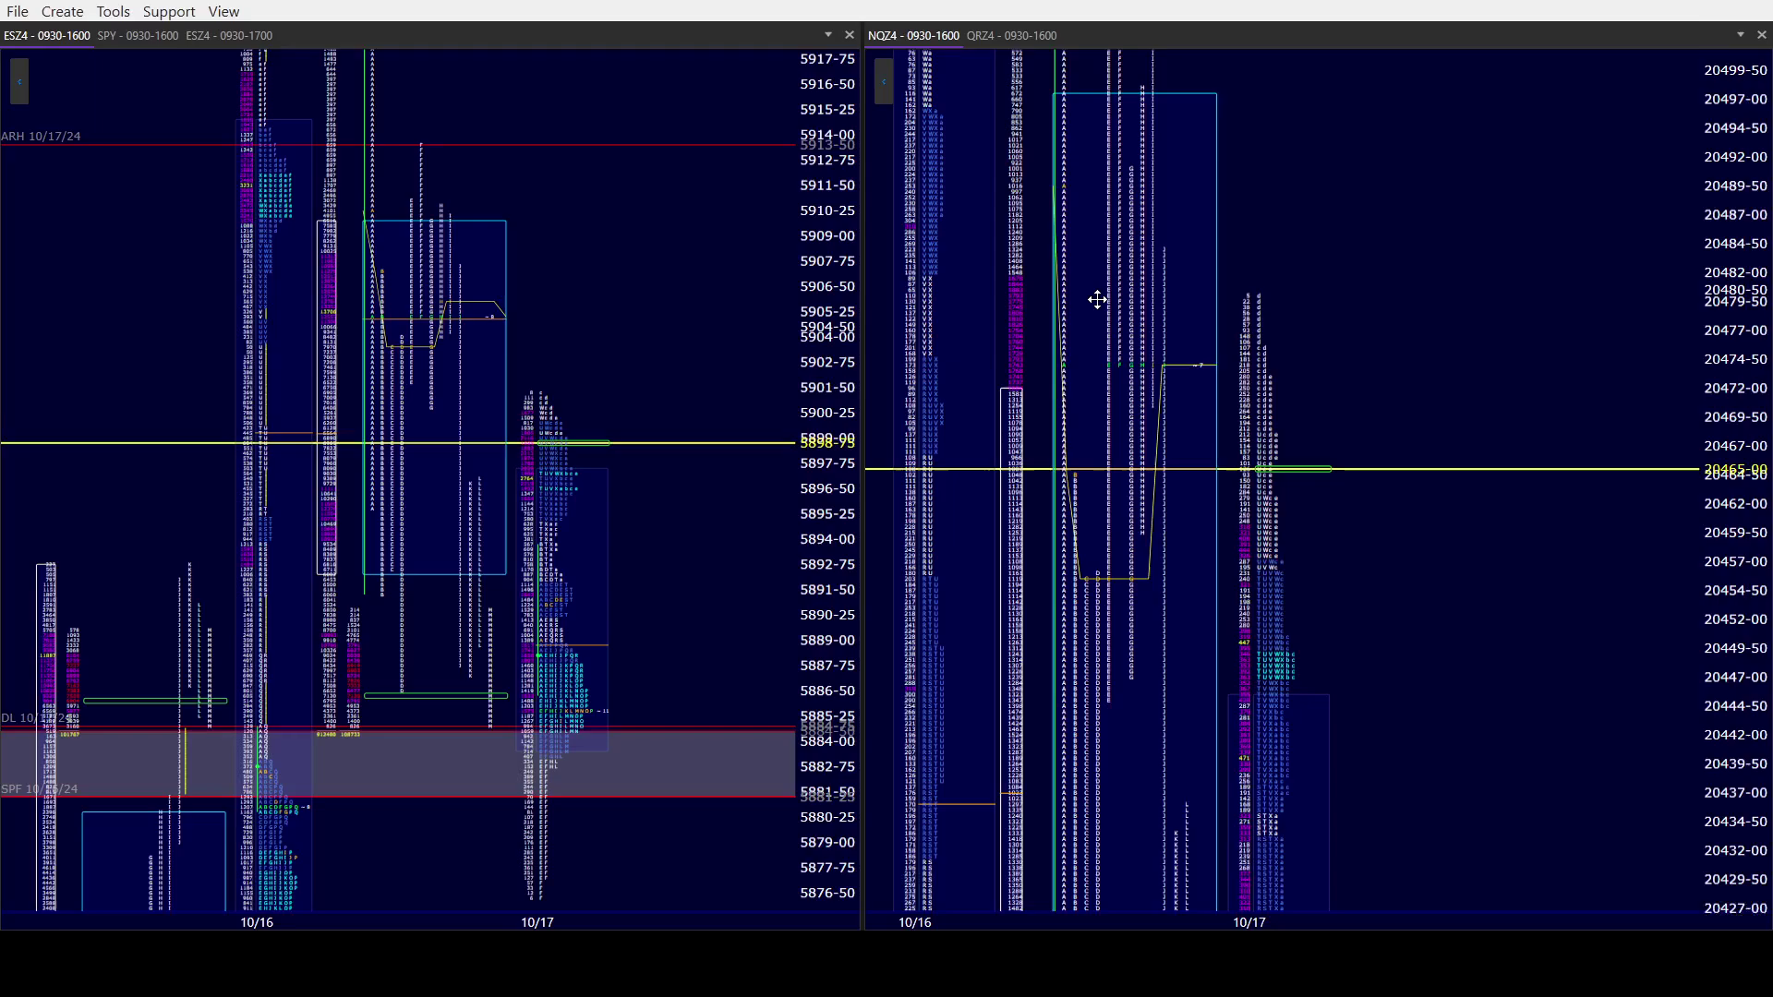
pyautogui.moveTo(585, 342); pyautogui.dragTo(586, 304)
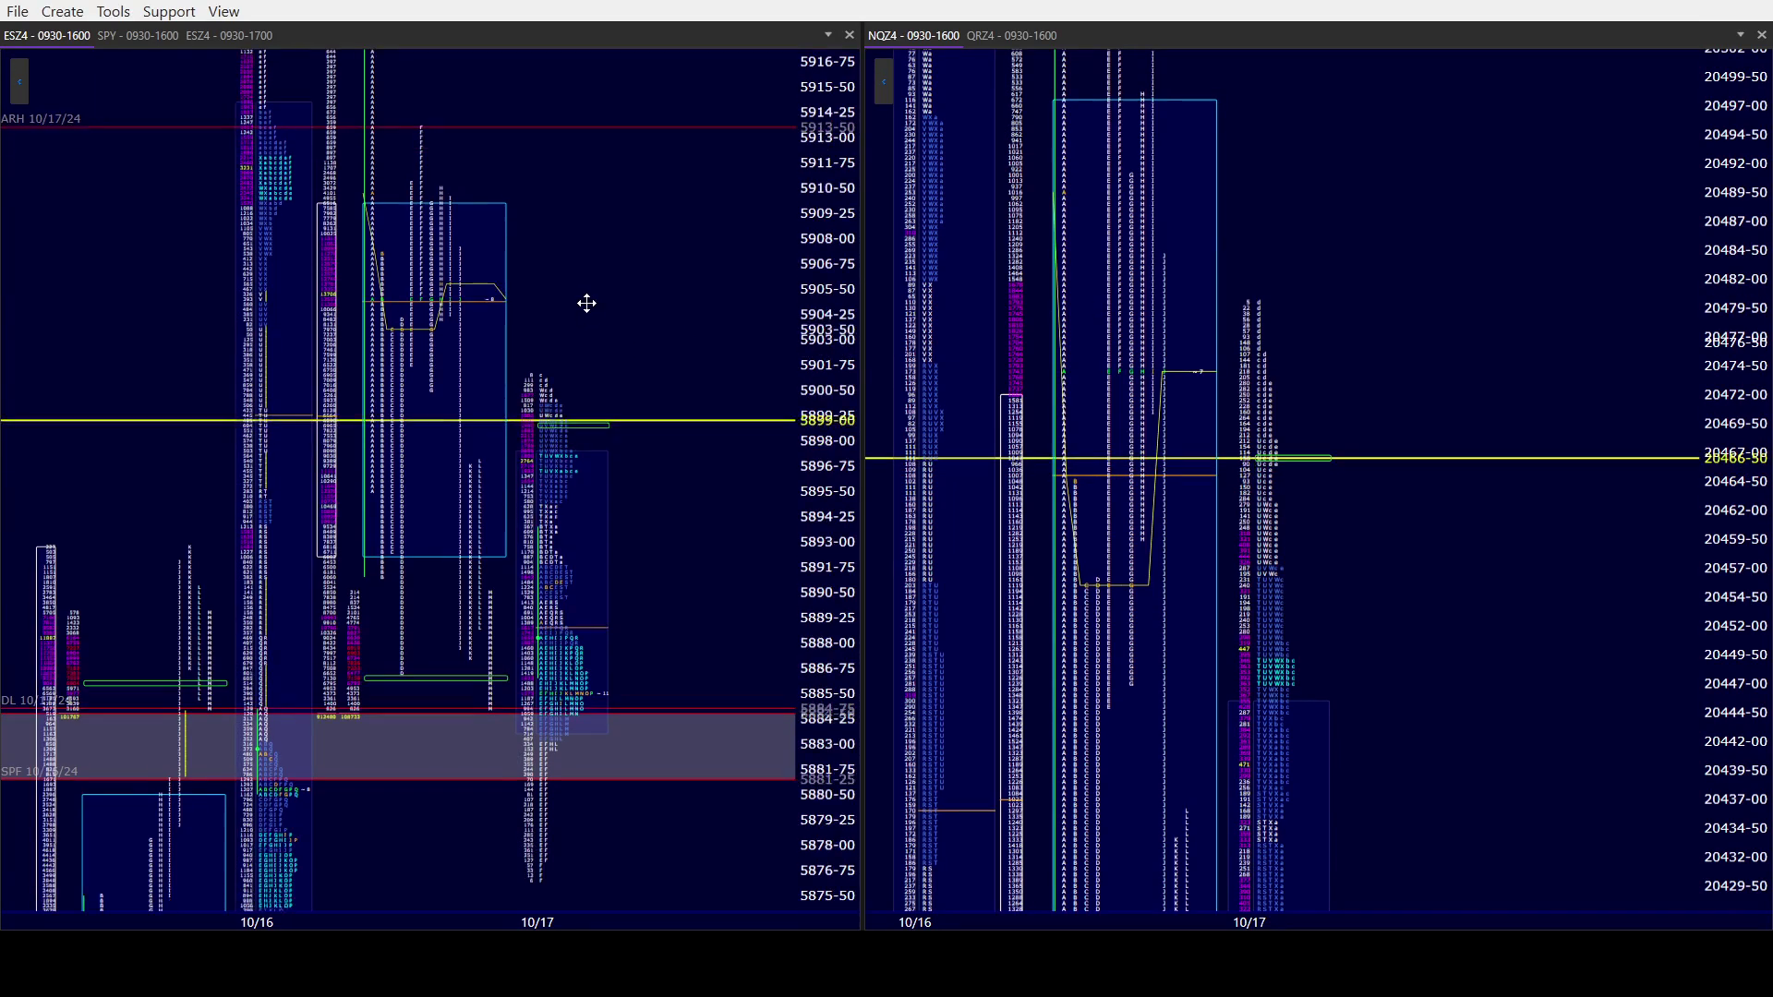
pyautogui.scroll(1, 586, 304)
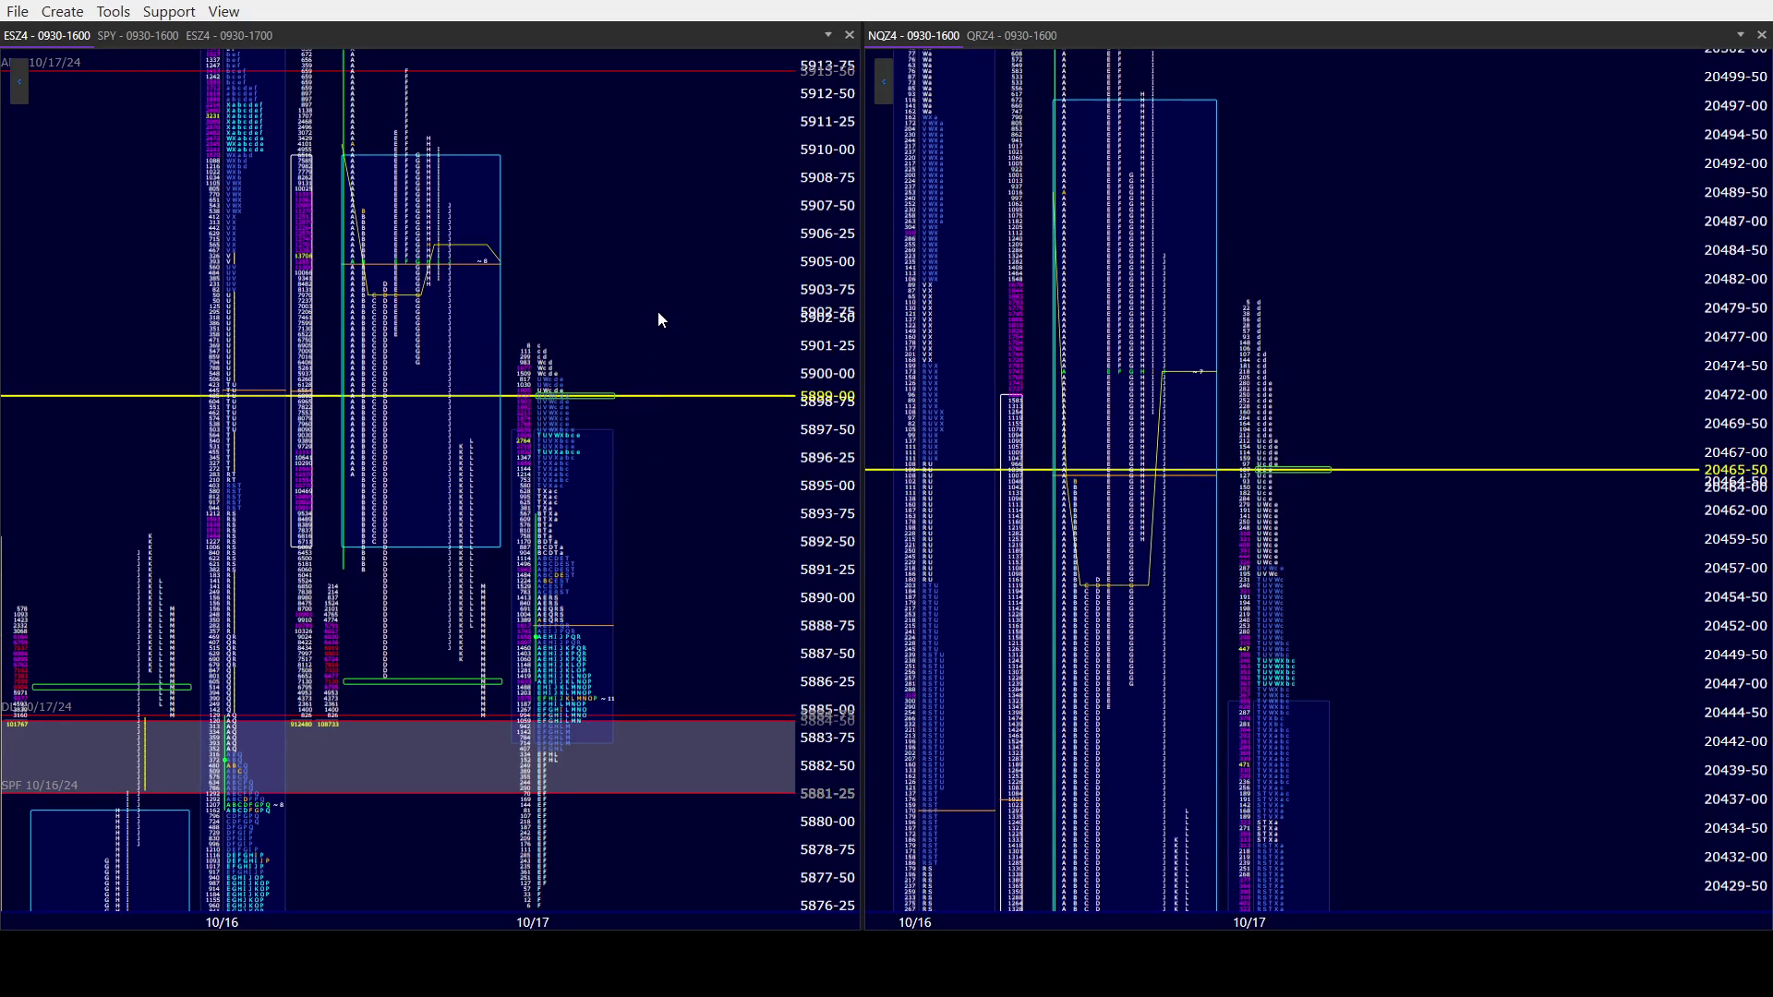
pyautogui.moveTo(658, 319)
pyautogui.mouseDown()
pyautogui.moveTo(673, 277)
pyautogui.moveTo(673, 348)
pyautogui.moveTo(689, 258)
pyautogui.moveTo(678, 319)
pyautogui.mouseUp()
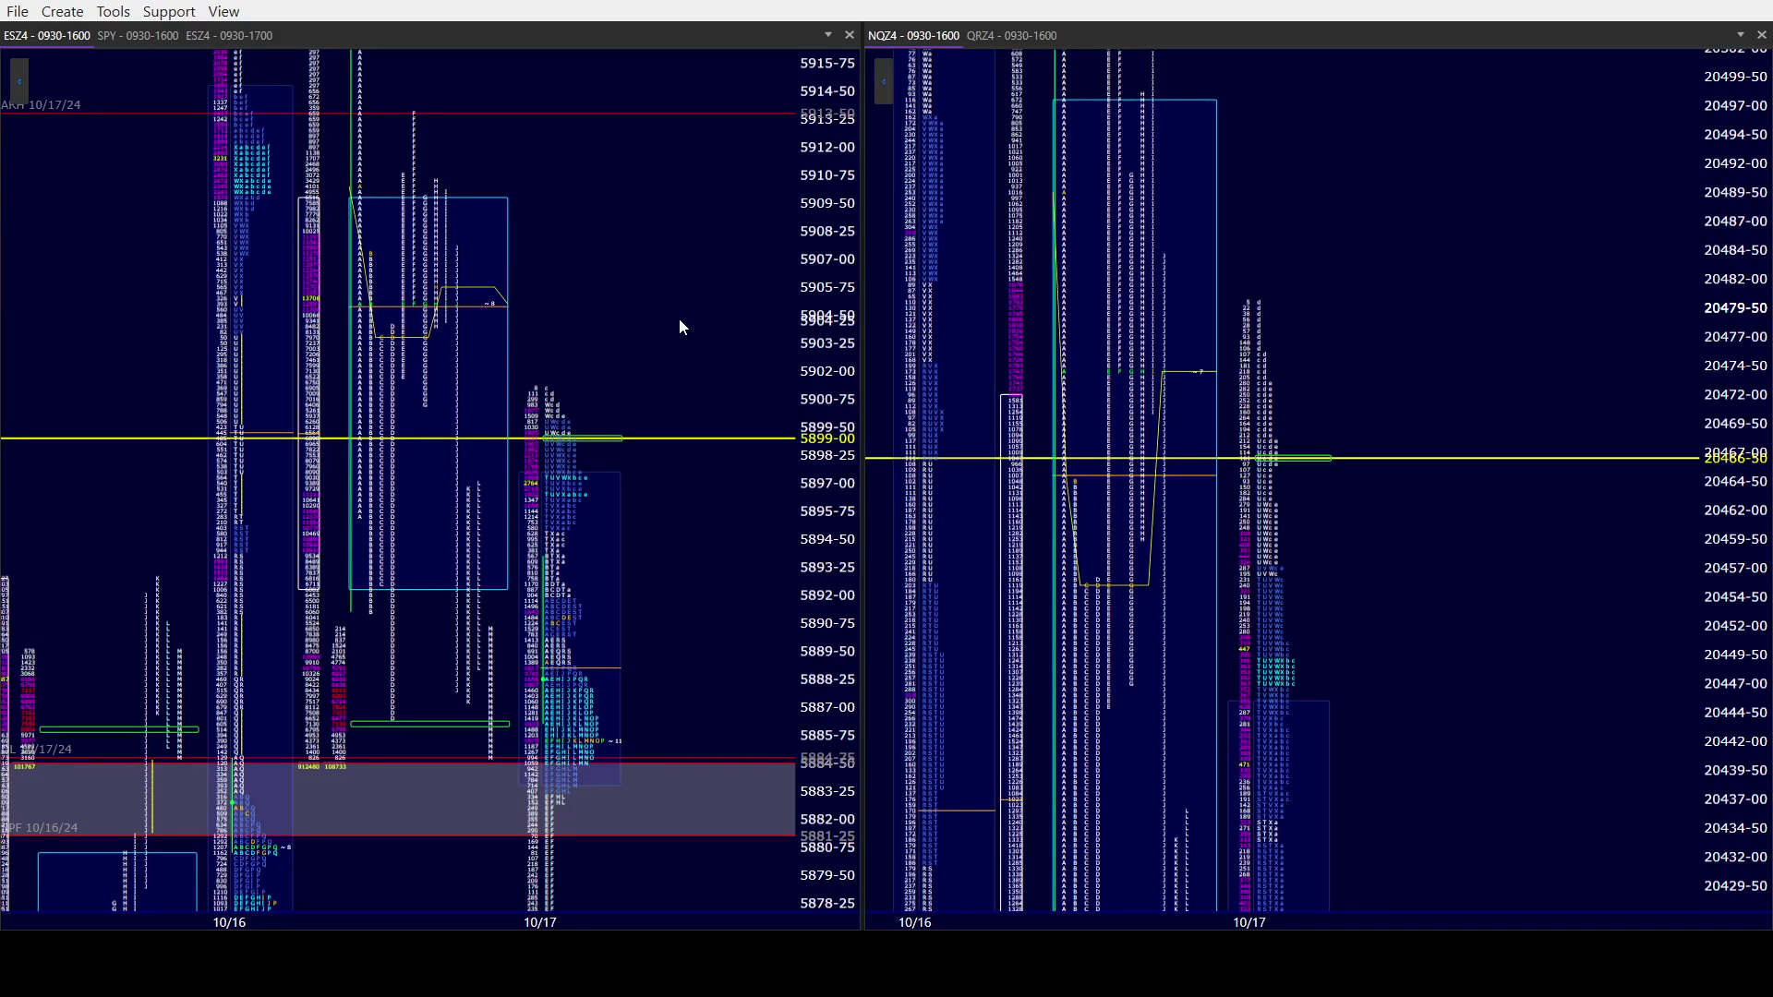
pyautogui.moveTo(679, 320); pyautogui.dragTo(605, 326)
pyautogui.moveTo(1180, 362); pyautogui.dragTo(1187, 345)
pyautogui.moveTo(657, 290); pyautogui.dragTo(661, 271)
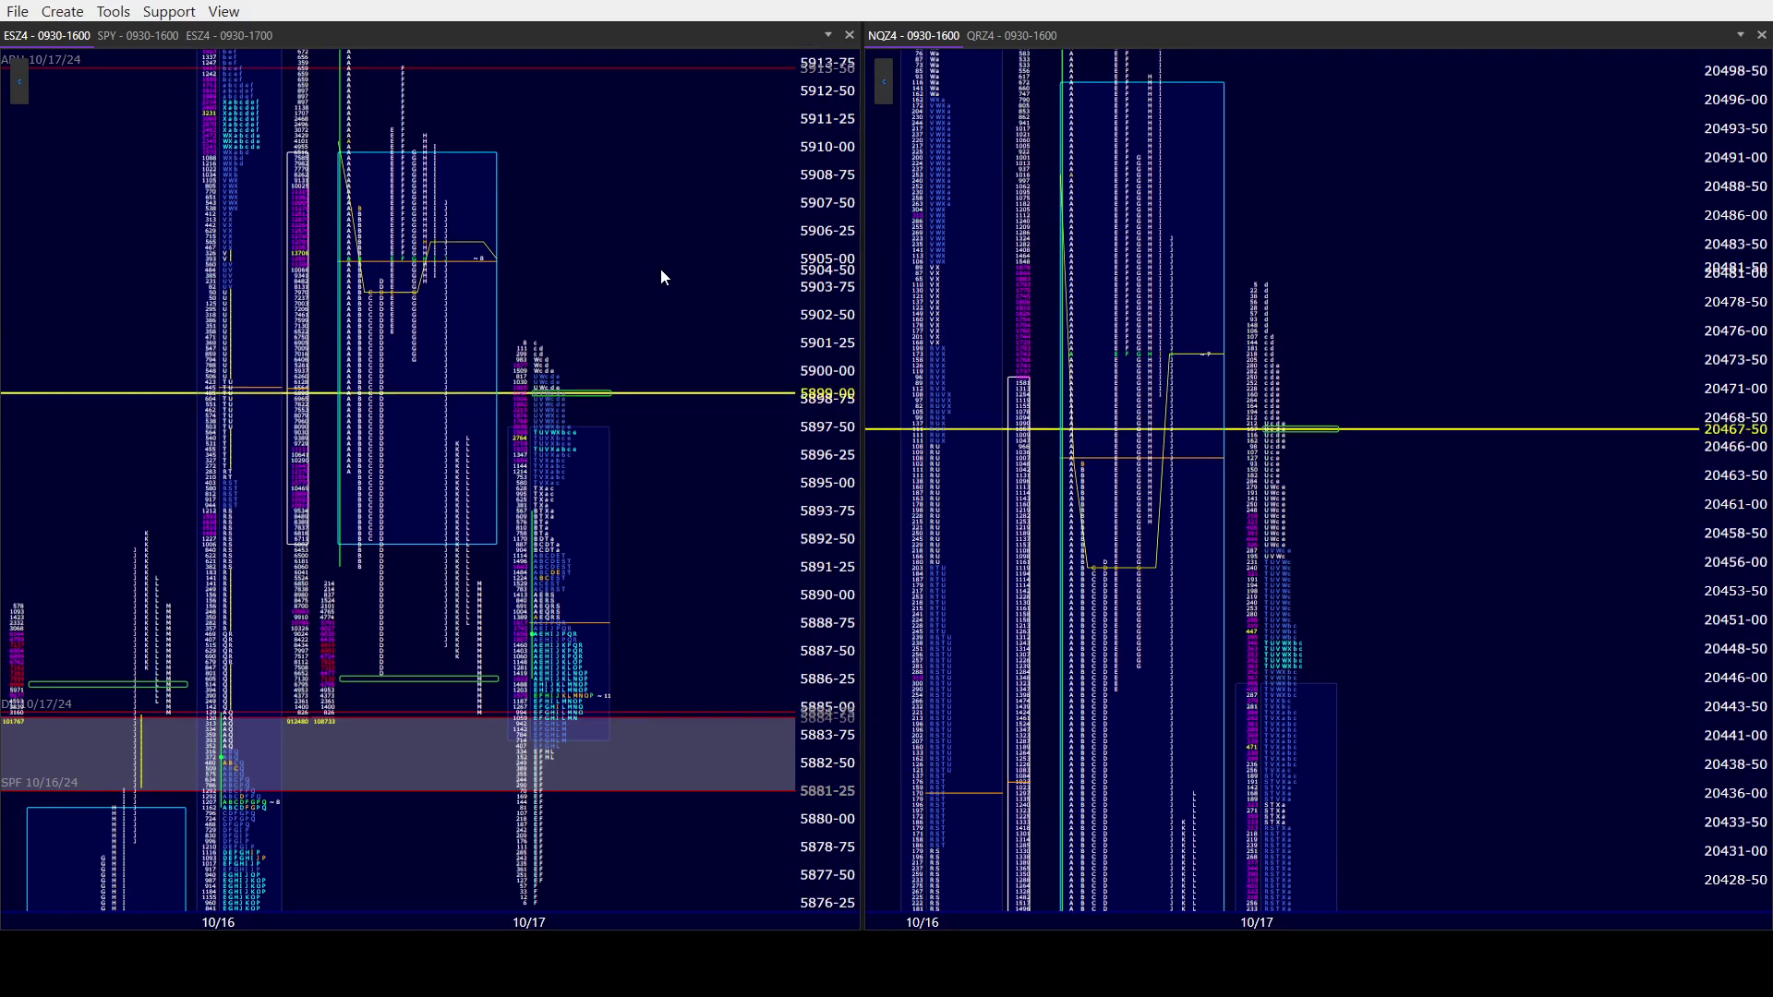
pyautogui.moveTo(661, 269)
pyautogui.mouseDown()
pyautogui.moveTo(668, 301)
pyautogui.moveTo(673, 206)
pyautogui.moveTo(653, 321)
pyautogui.moveTo(780, 249)
pyautogui.moveTo(664, 278)
pyautogui.moveTo(661, 301)
pyautogui.mouseUp()
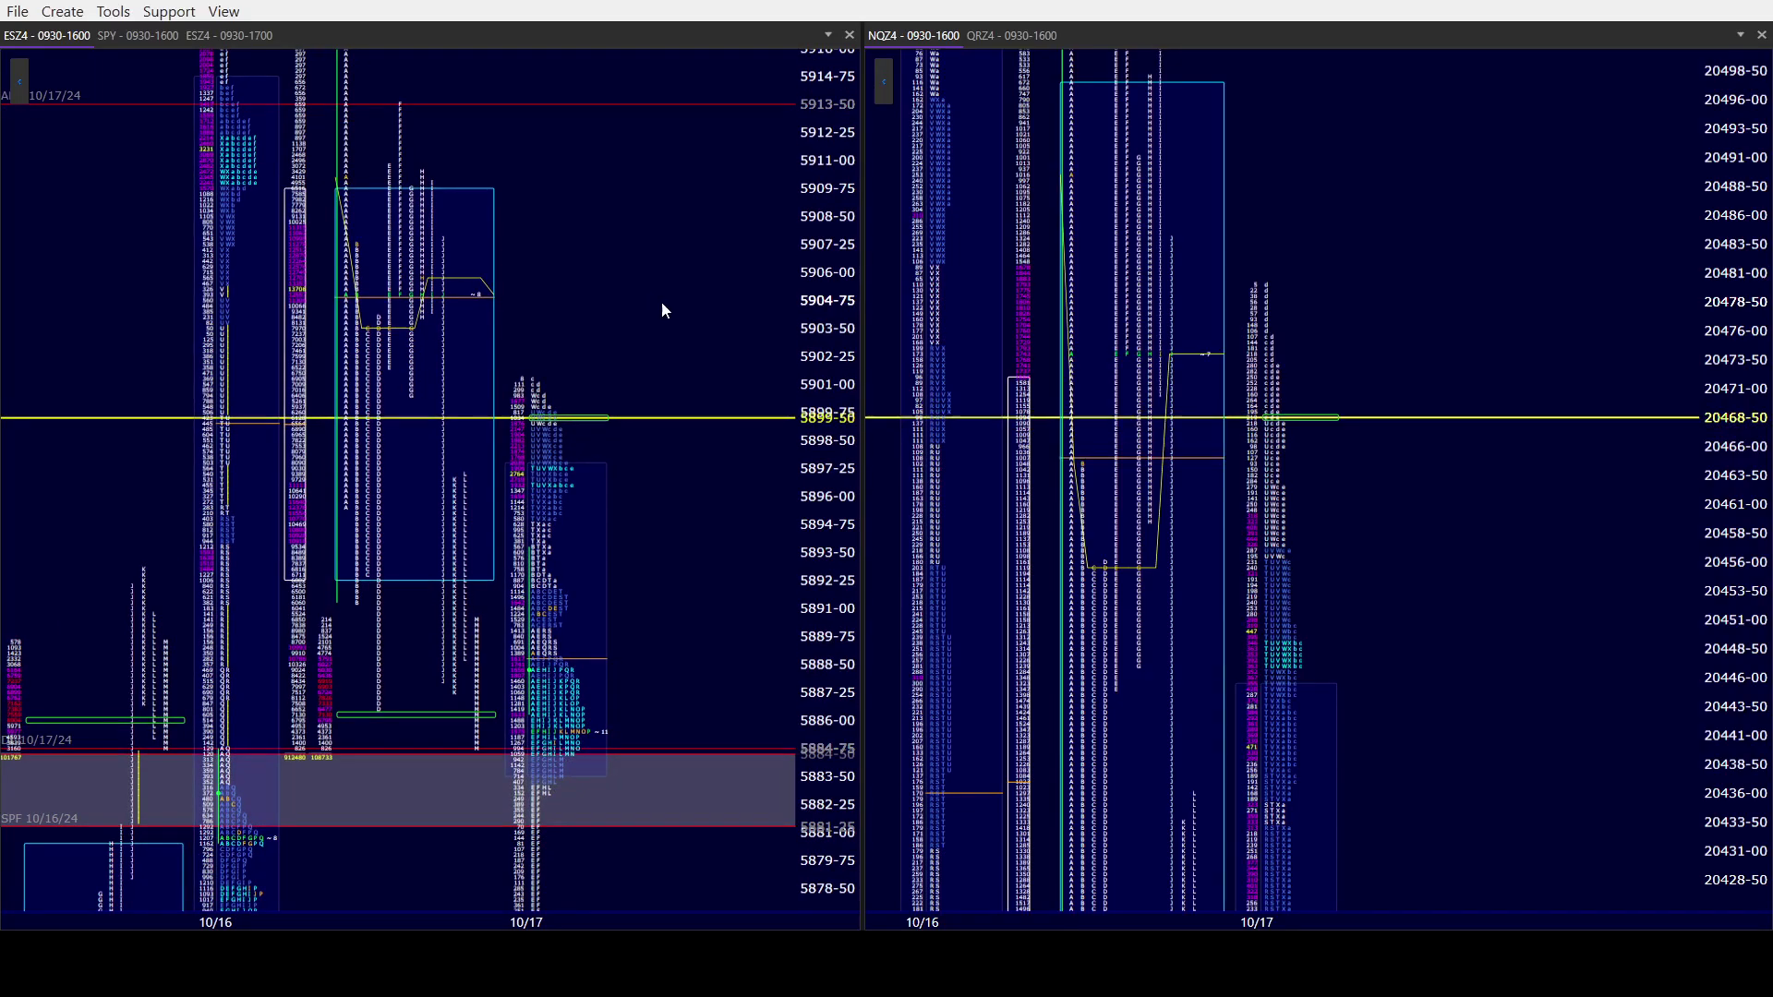
pyautogui.moveTo(661, 302)
pyautogui.mouseDown()
pyautogui.moveTo(674, 230)
pyautogui.moveTo(668, 309)
pyautogui.mouseUp()
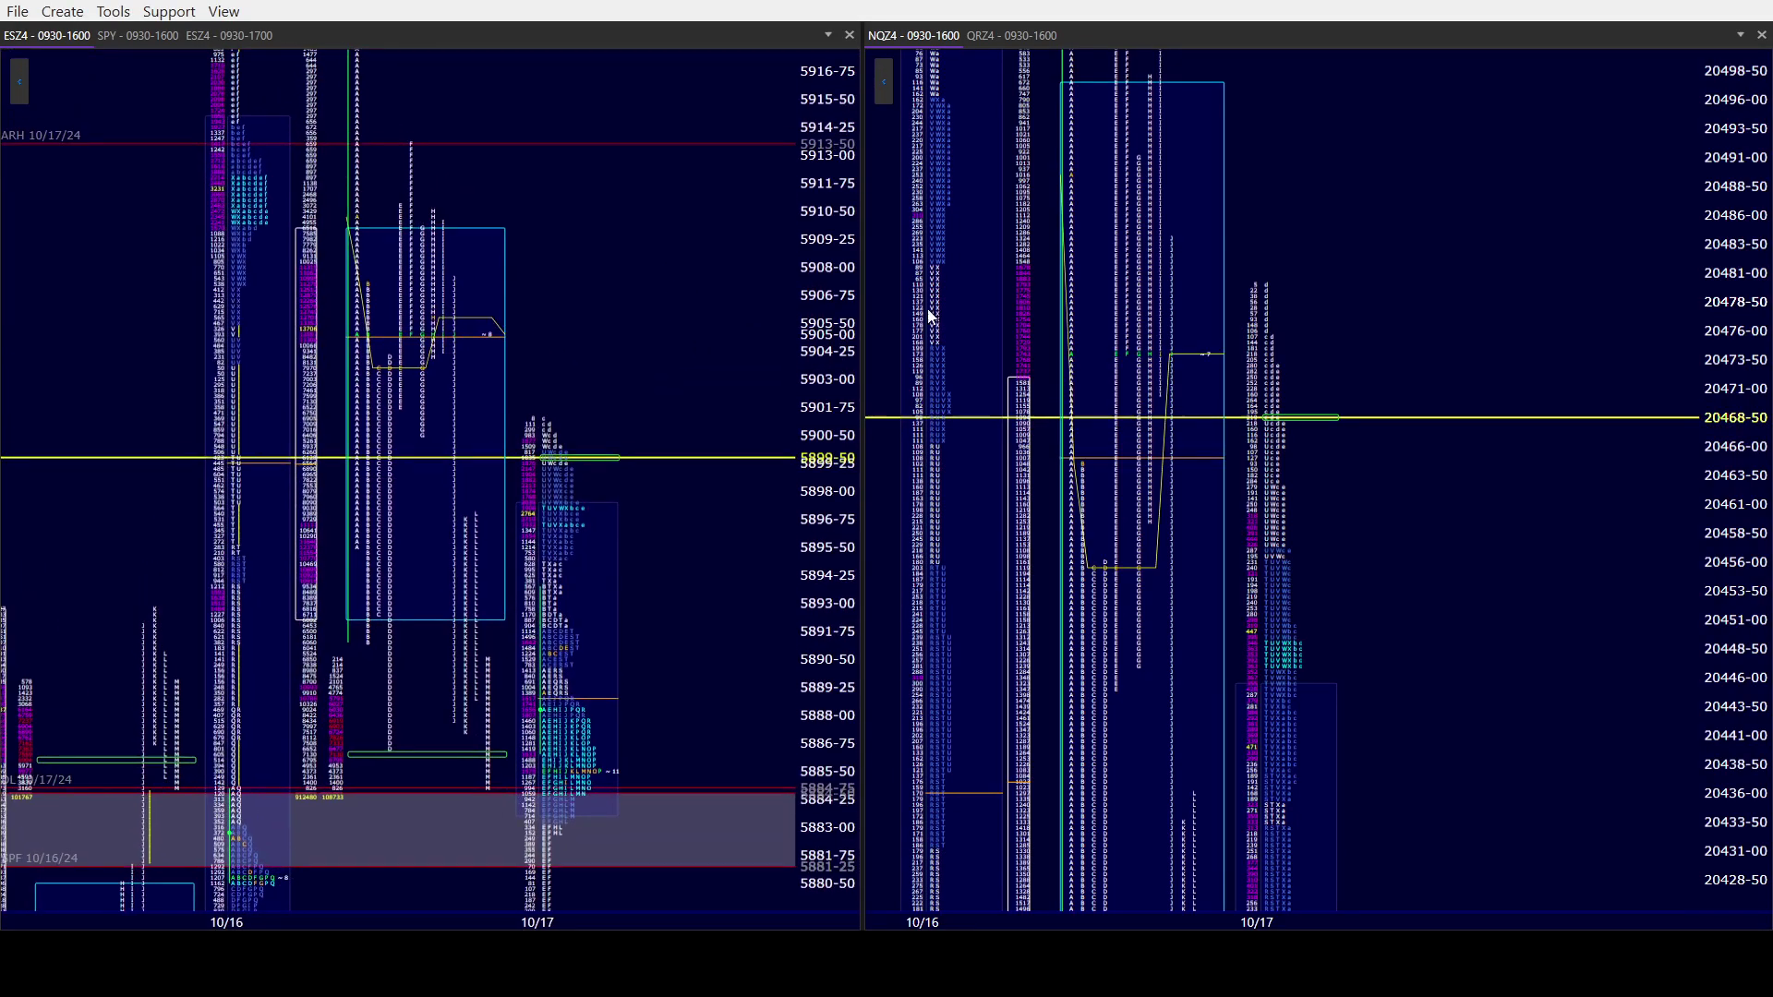
pyautogui.moveTo(1311, 319); pyautogui.dragTo(1337, 324)
pyautogui.moveTo(653, 250); pyautogui.dragTo(549, 238)
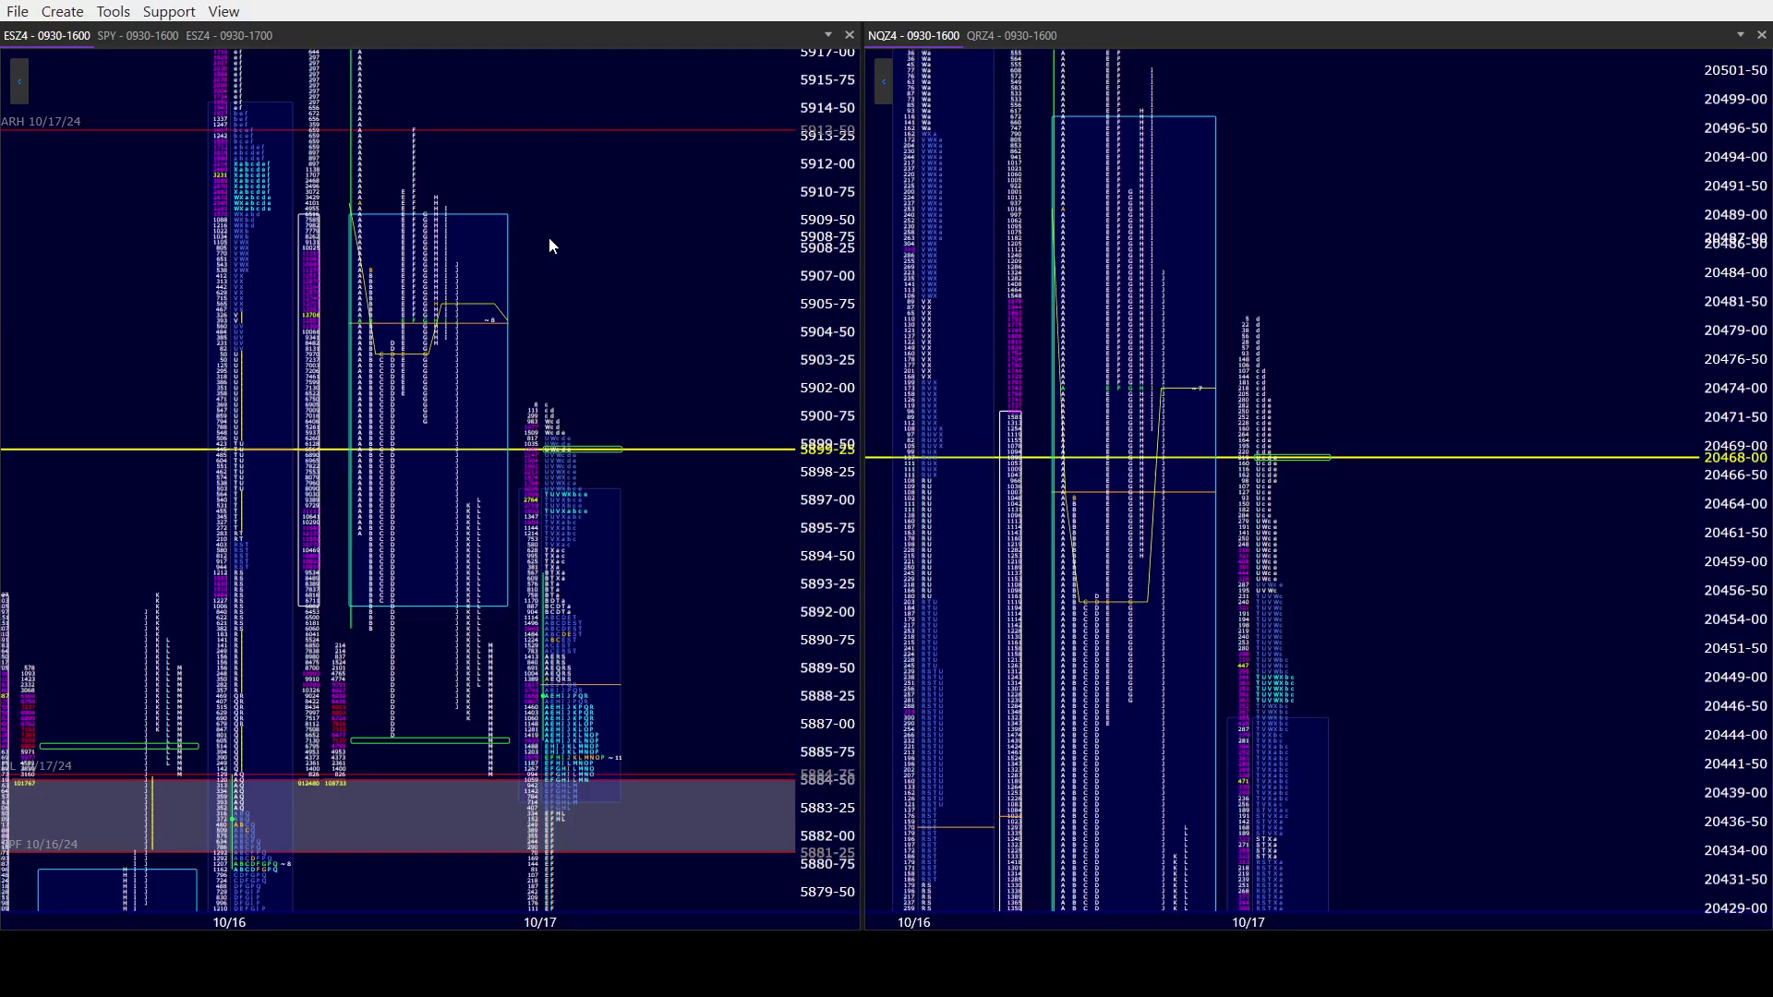
# Examine the 10/16 and 10/17 profiles on the QRZ4 chart and return to the NQZ4 chart.
pyautogui.click(992, 40)
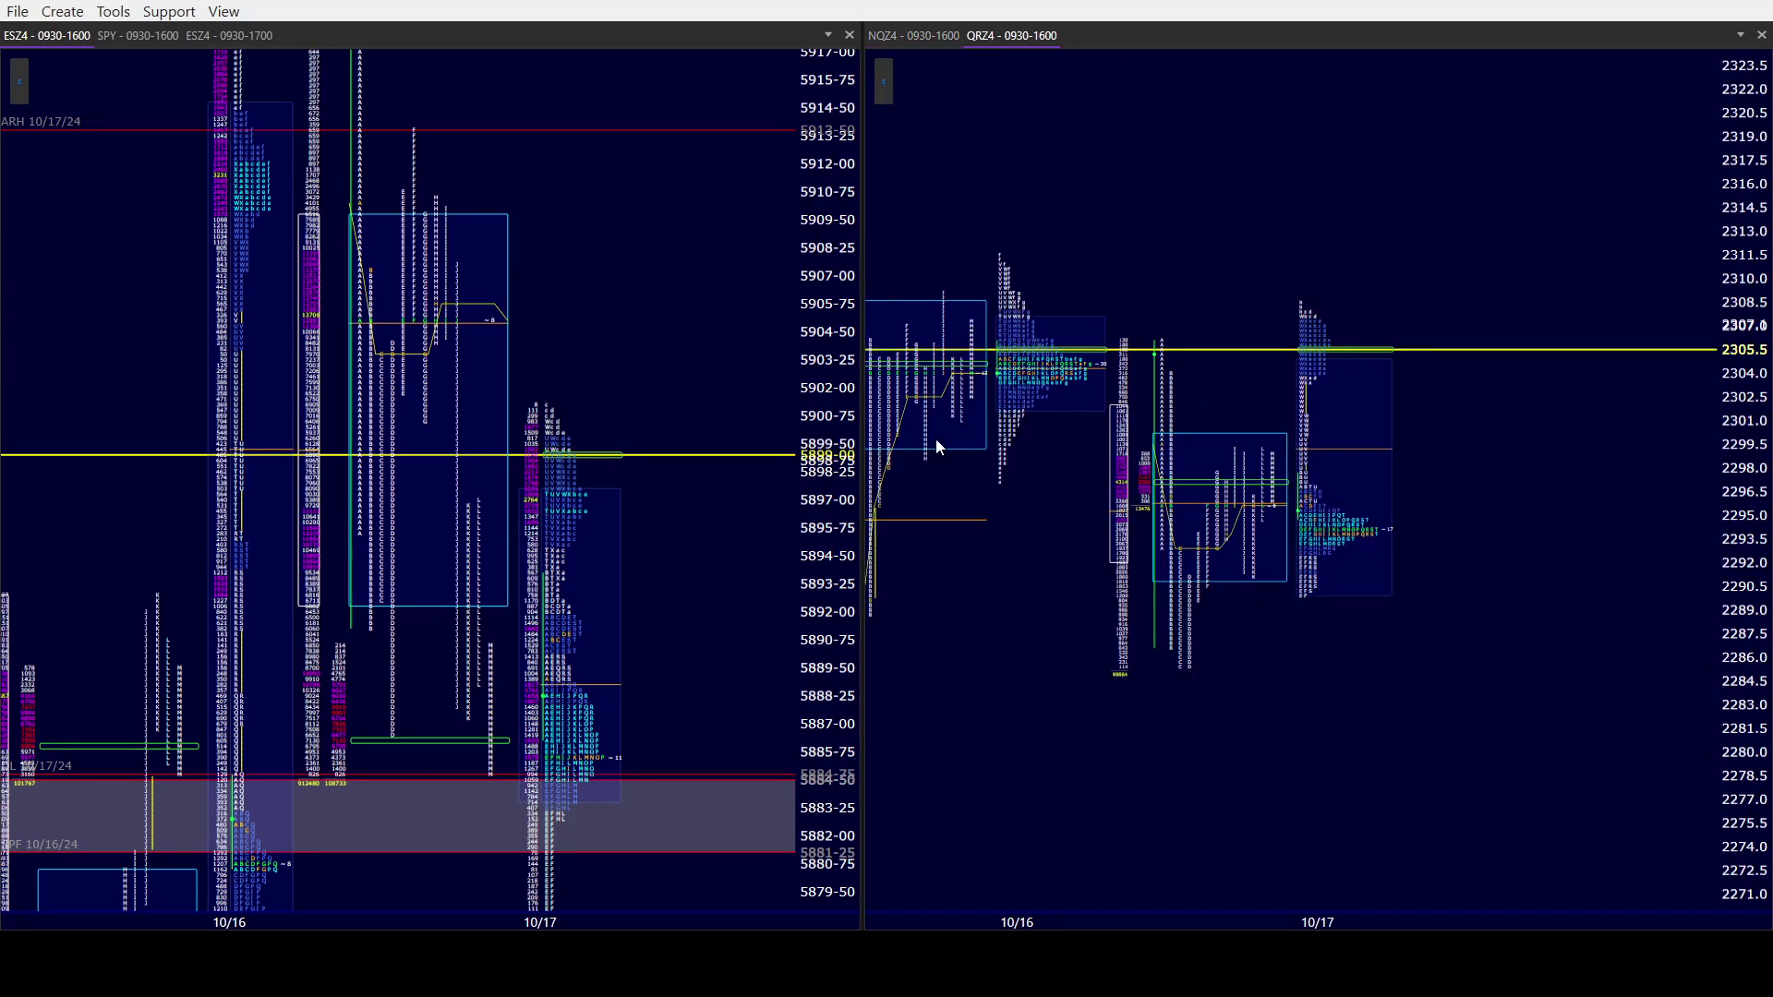
pyautogui.moveTo(1222, 537); pyautogui.dragTo(1342, 560)
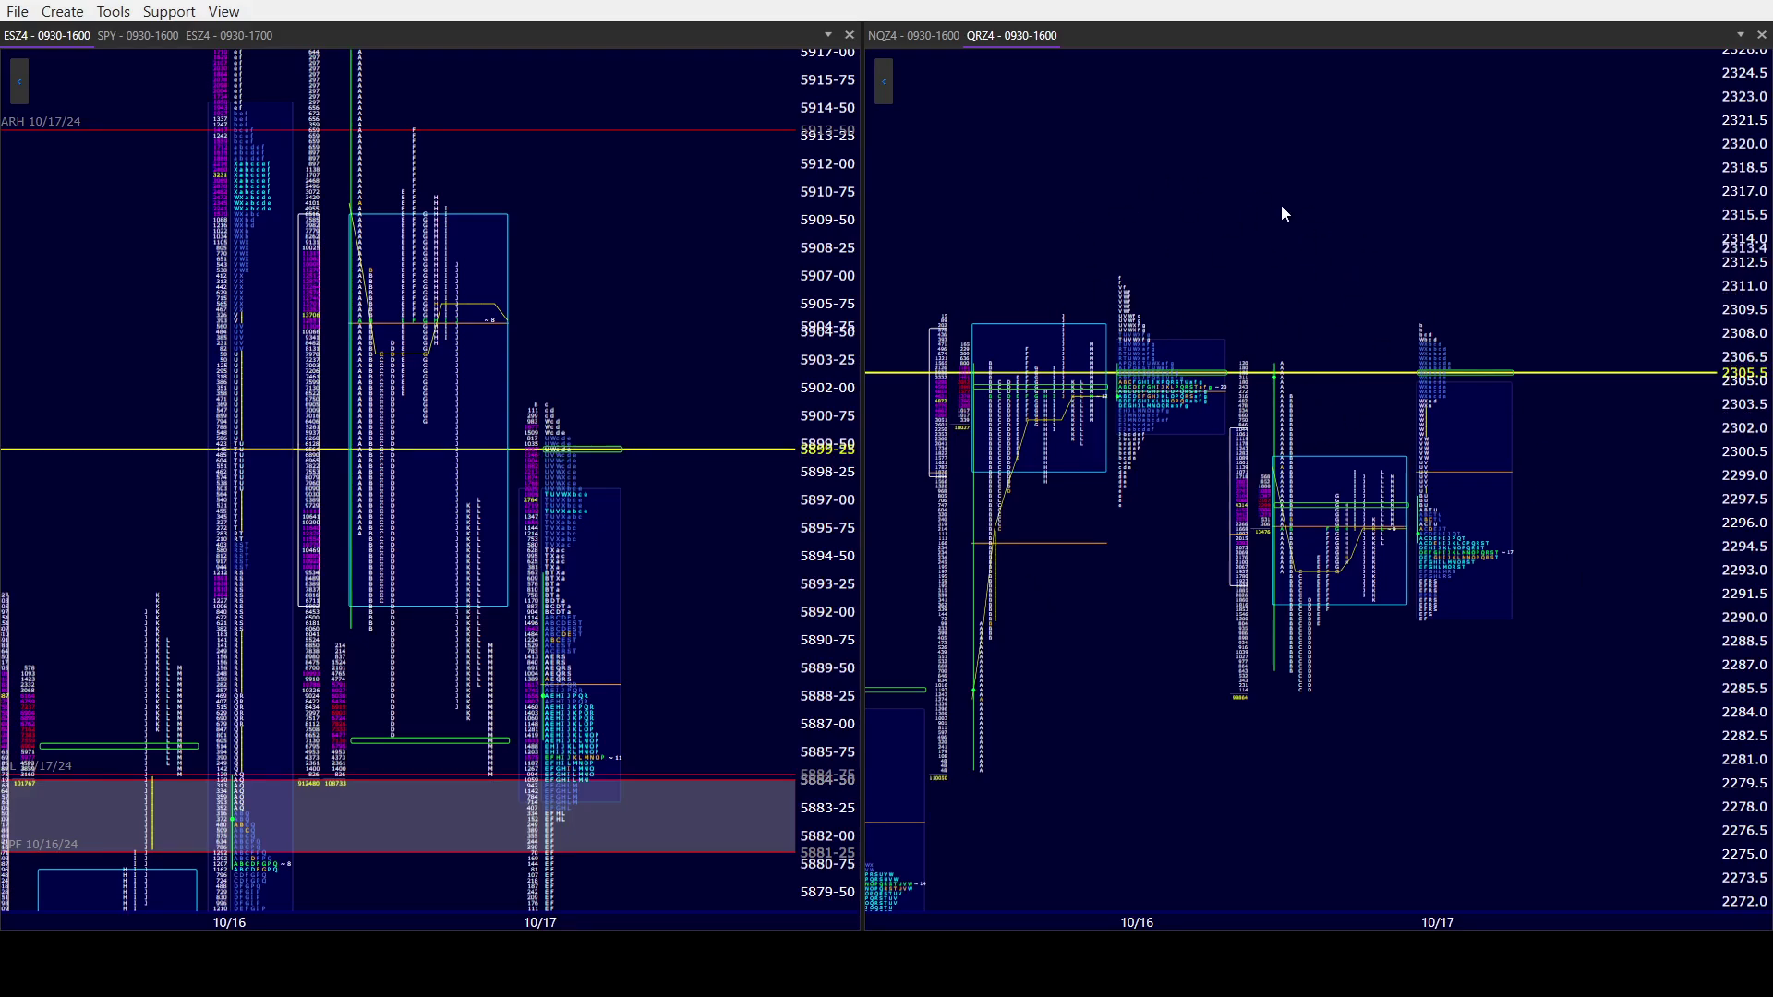
pyautogui.moveTo(1404, 320); pyautogui.dragTo(1234, 309)
pyautogui.scroll(2, 1231, 308)
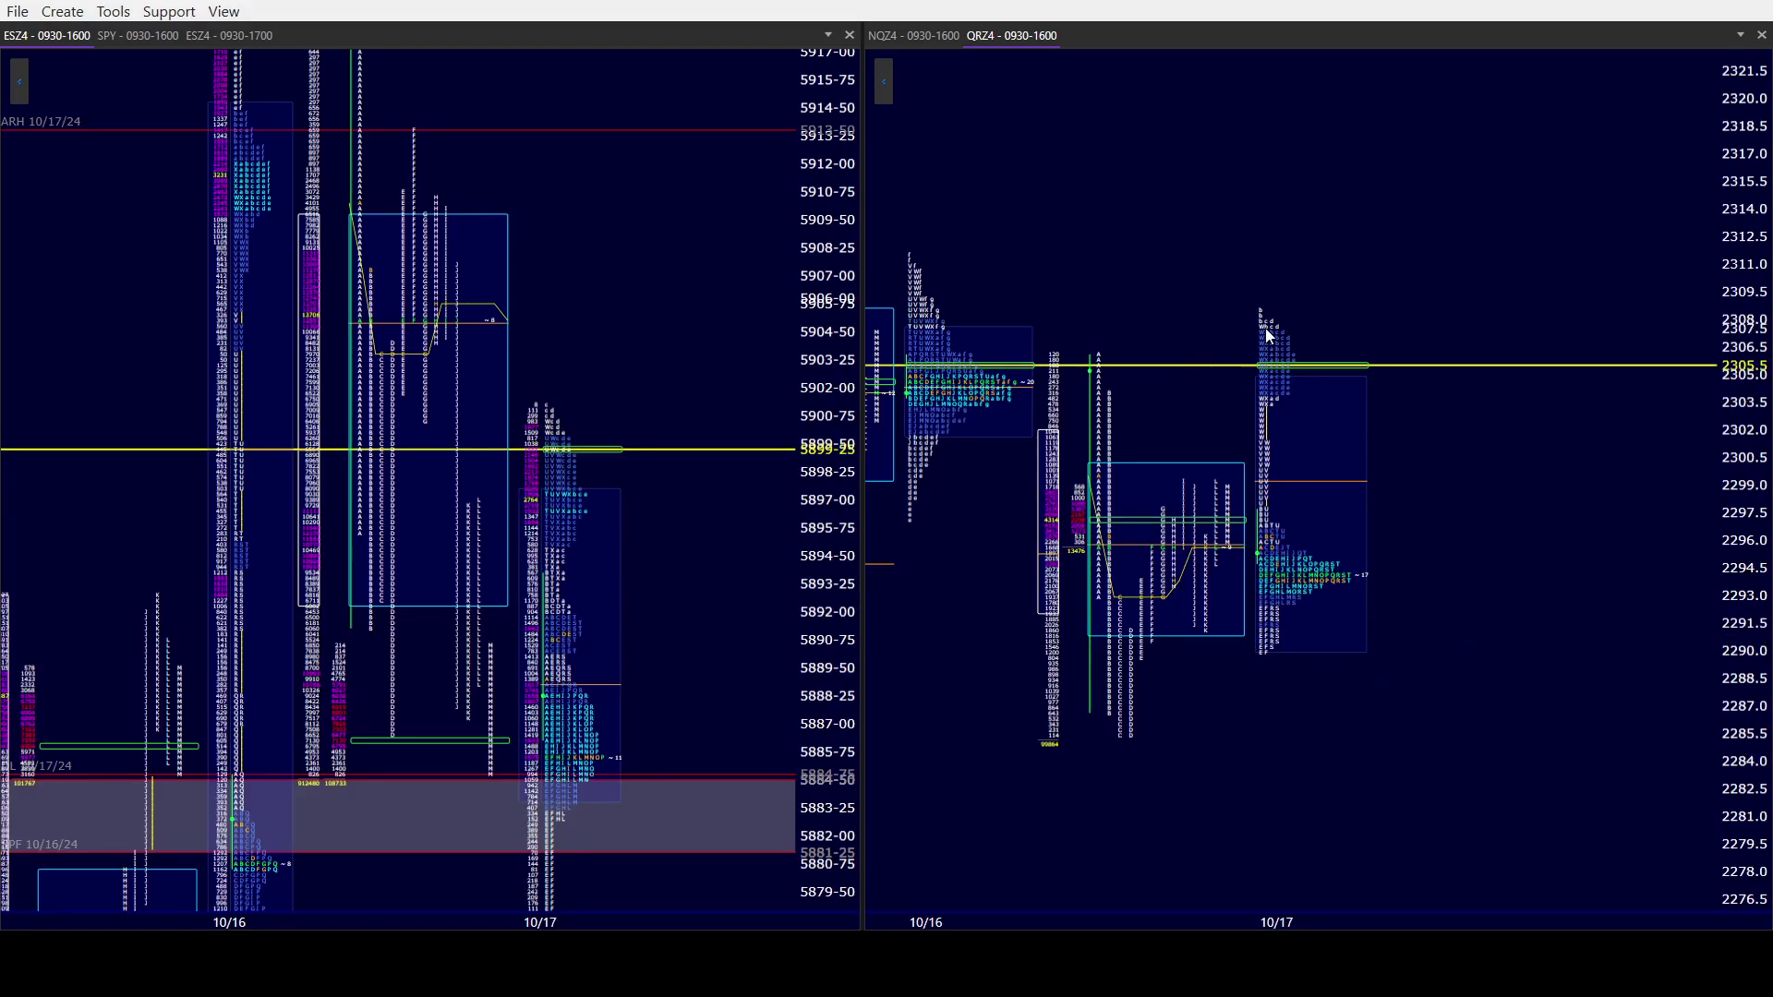
pyautogui.scroll(1, 1301, 473)
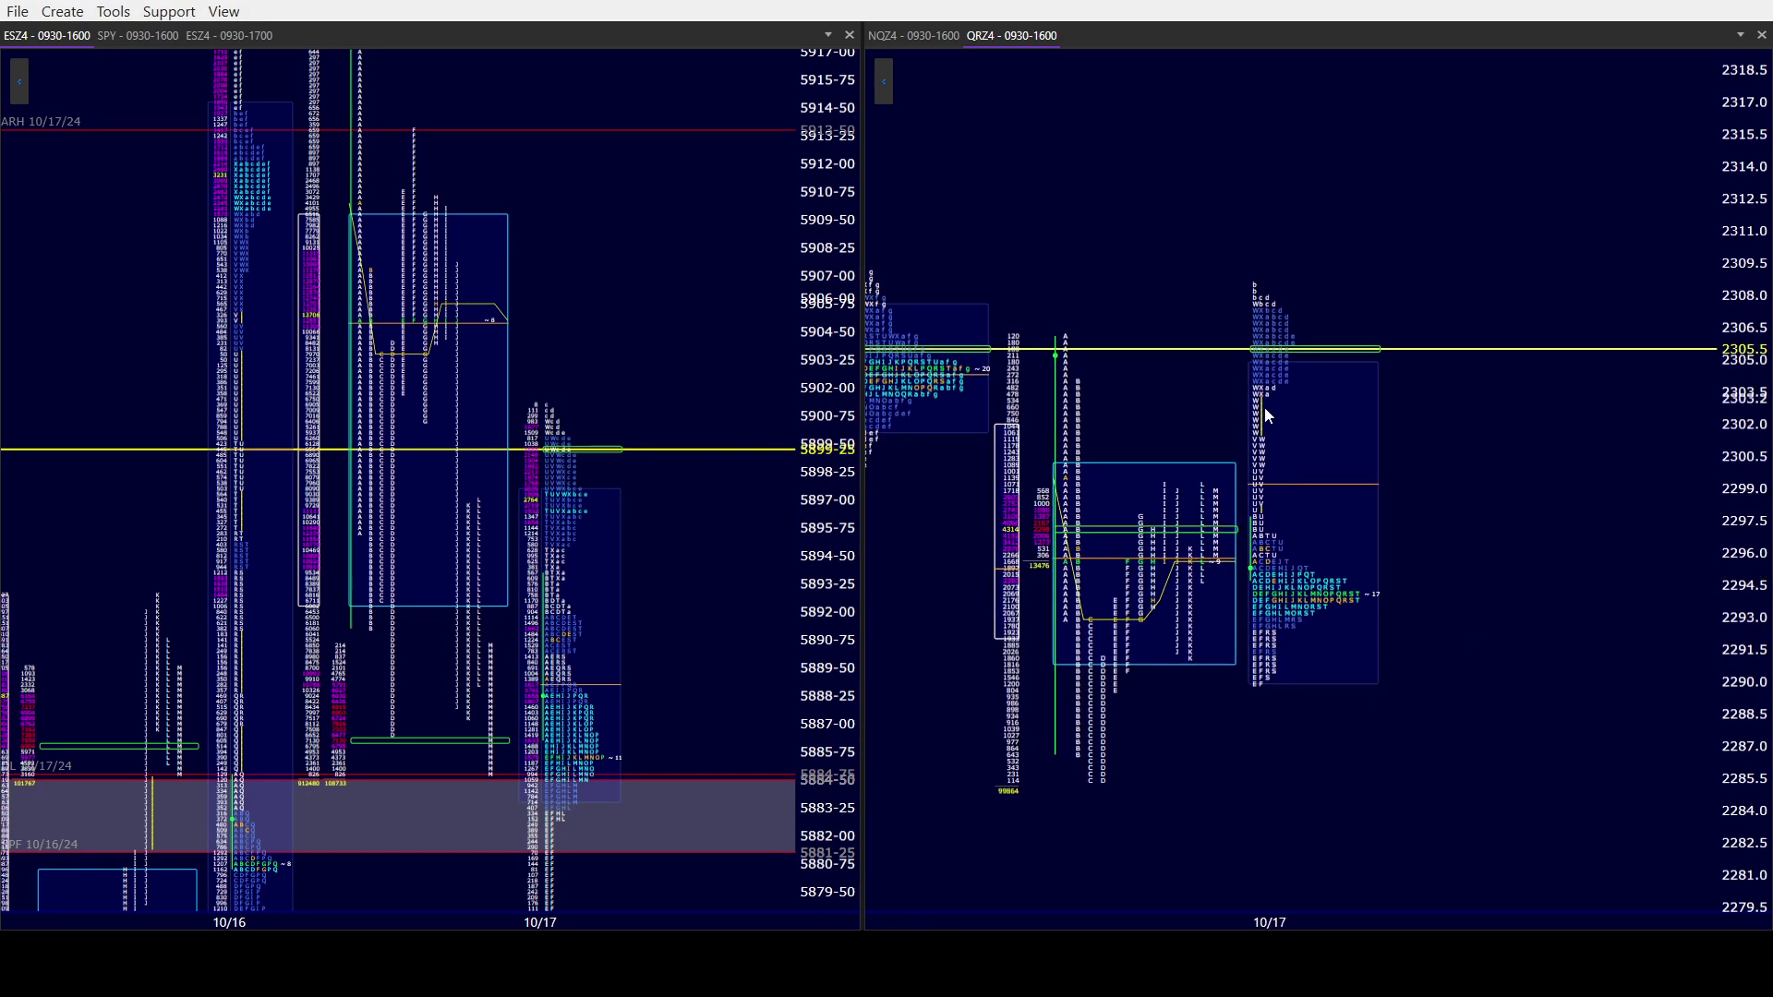
pyautogui.scroll(-1, 1124, 281)
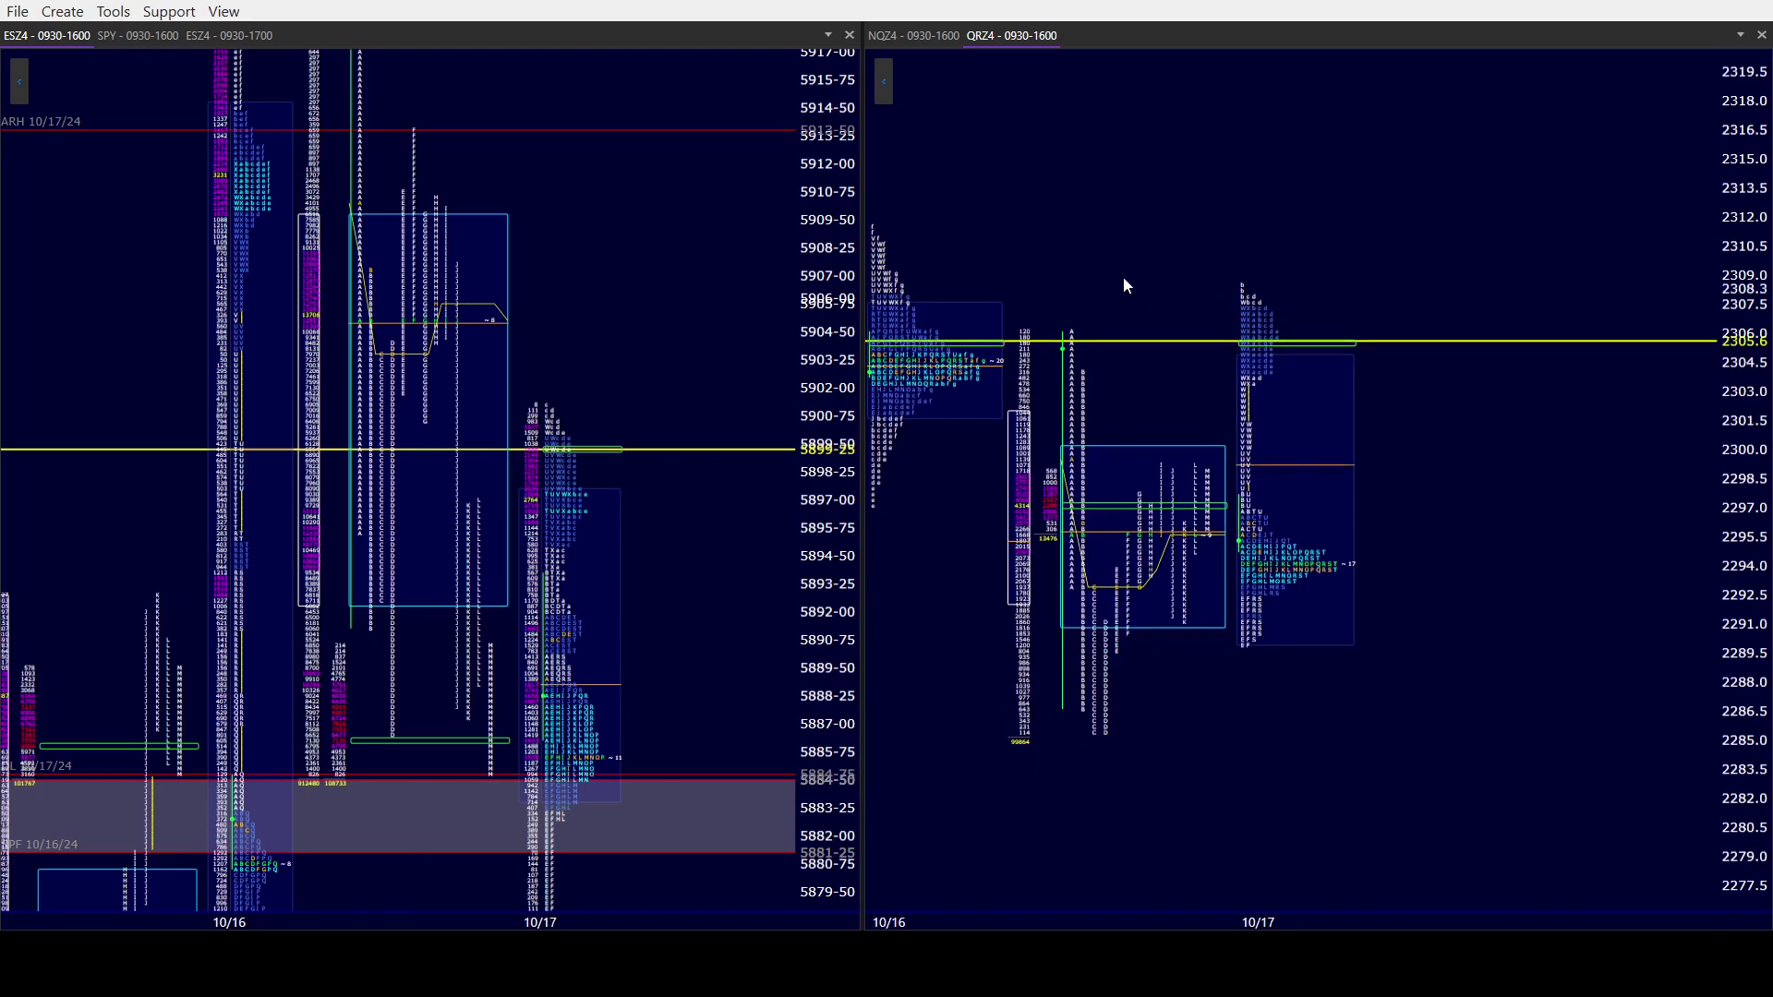
pyautogui.click(910, 35)
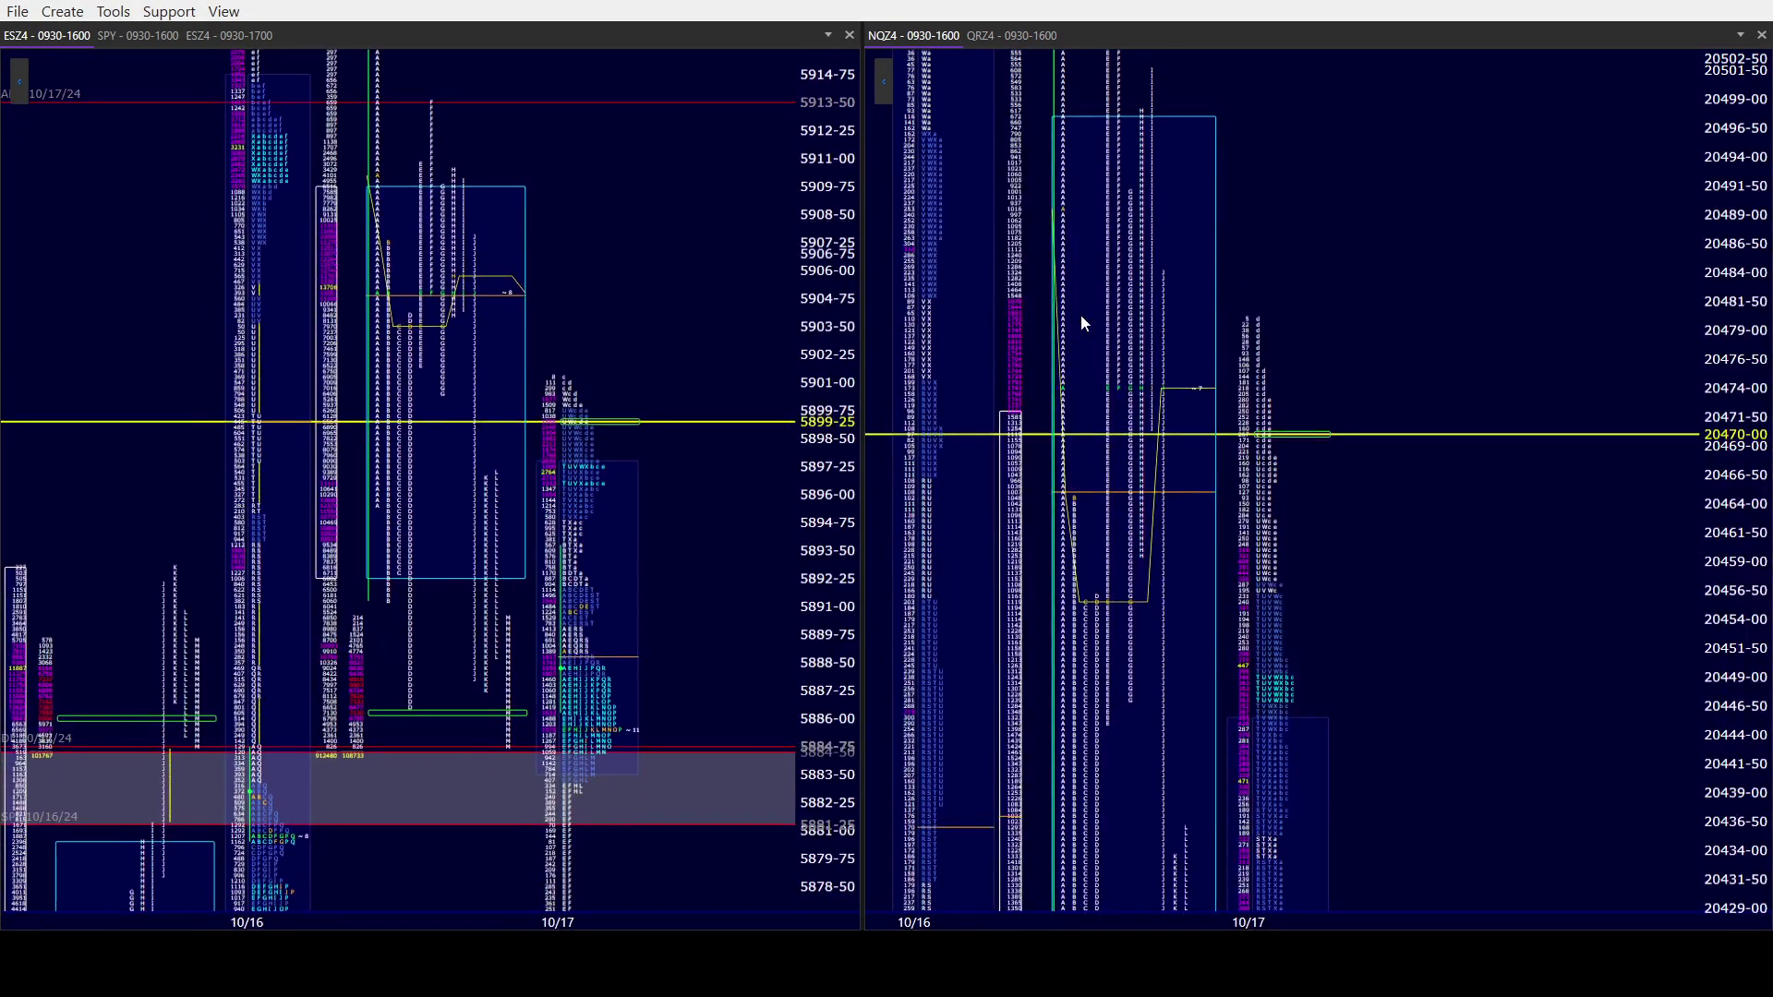